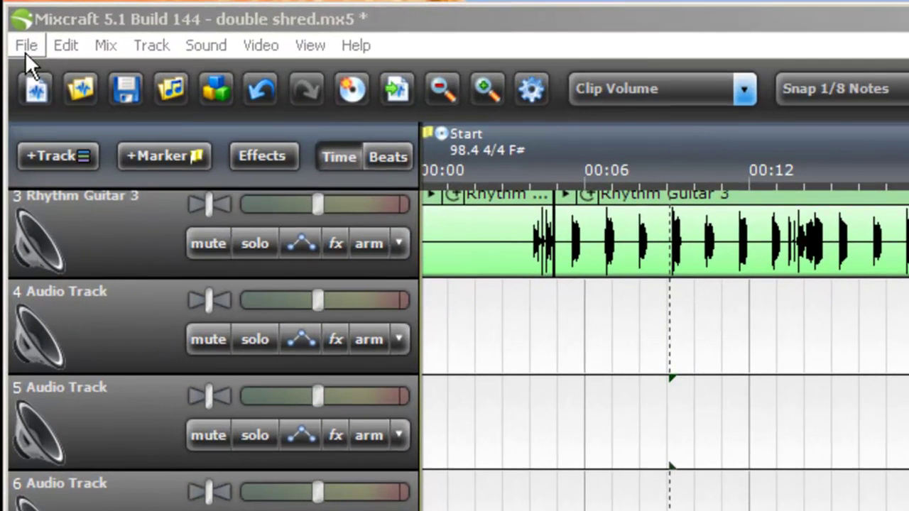
Step: Set the recording preferences to allow duplicate recording inputs, and check that the sound device driver is ASIO
left_click(26, 47)
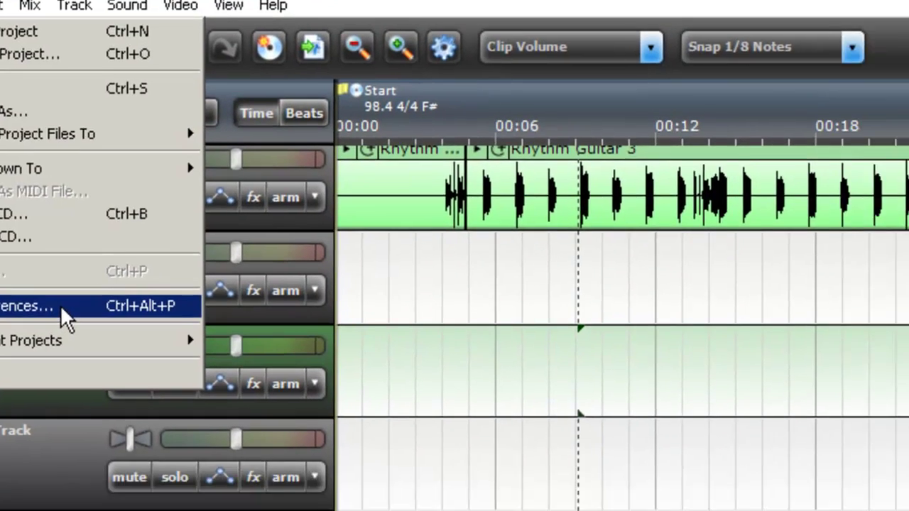
left_click(133, 360)
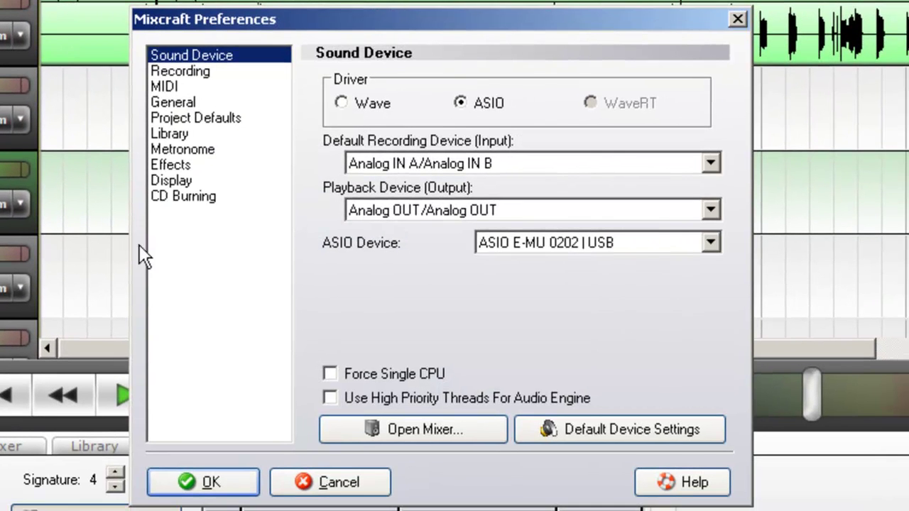
left_click(190, 78)
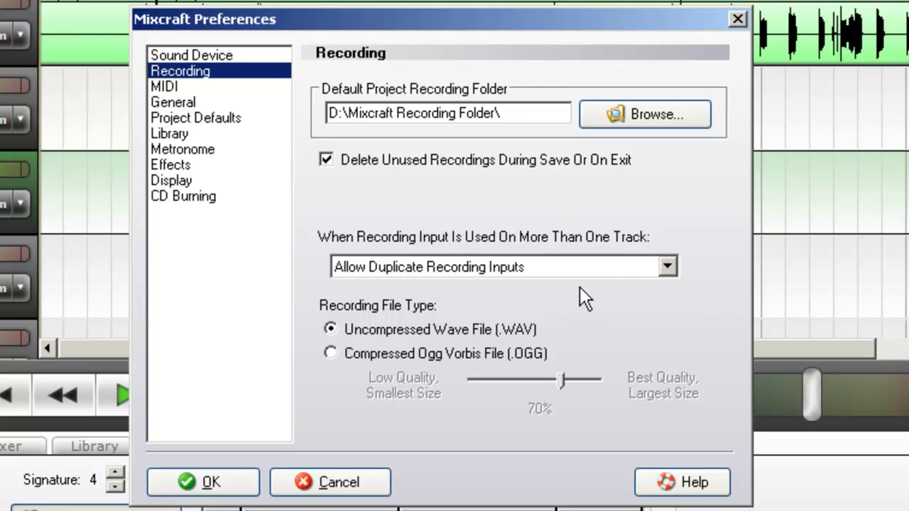
left_click(667, 268)
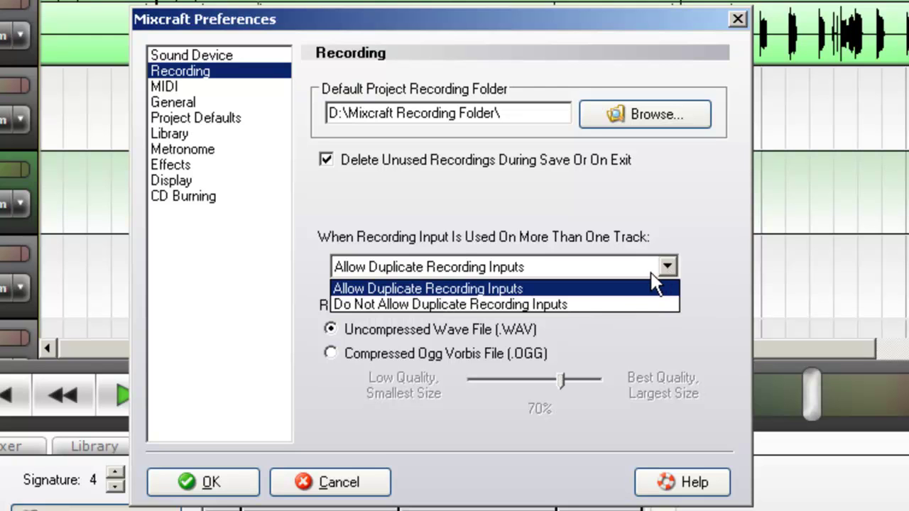
left_click(450, 287)
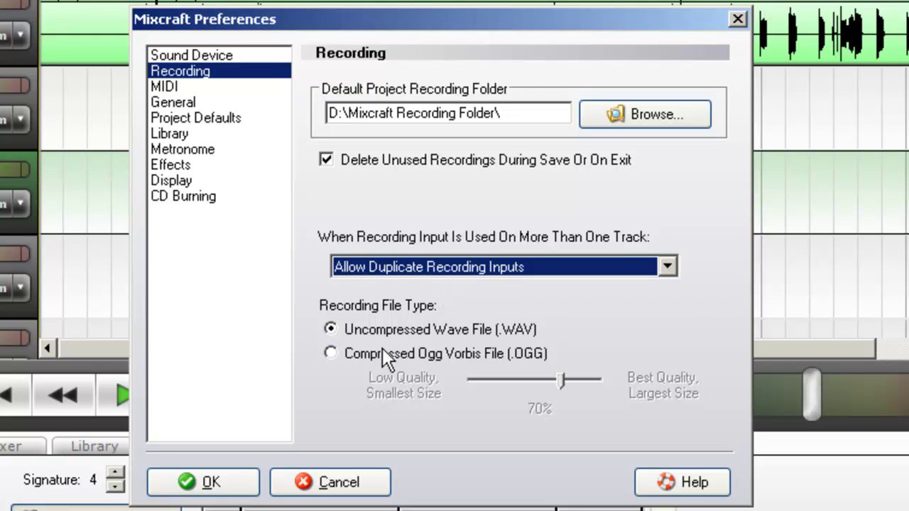
left_click(198, 56)
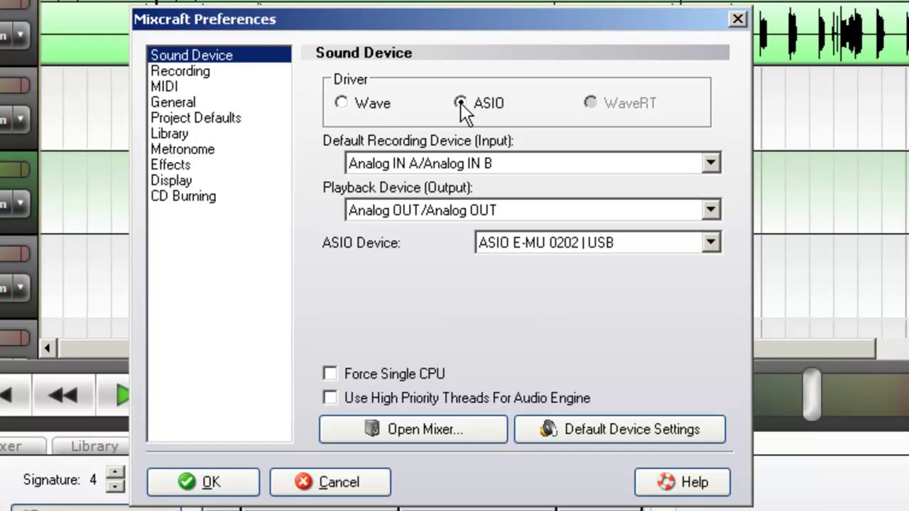
left_click(240, 478)
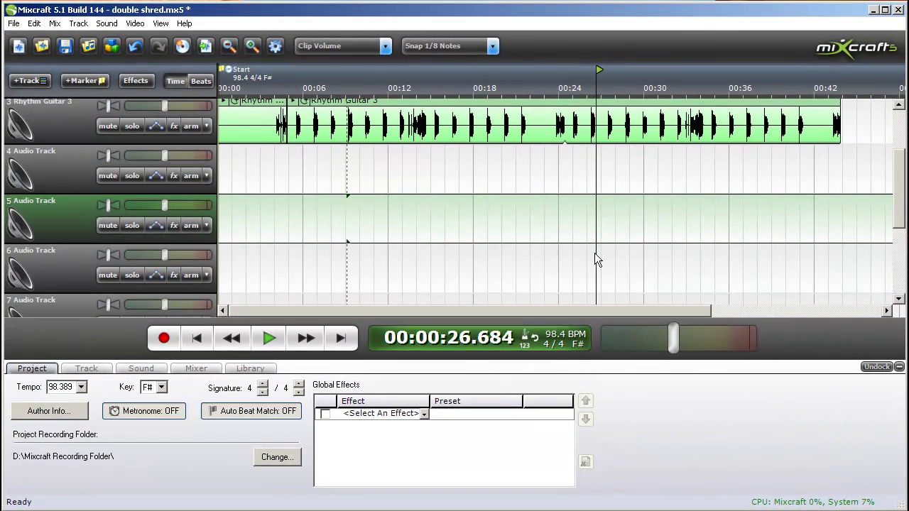
left_click_drag(900, 202, 903, 153)
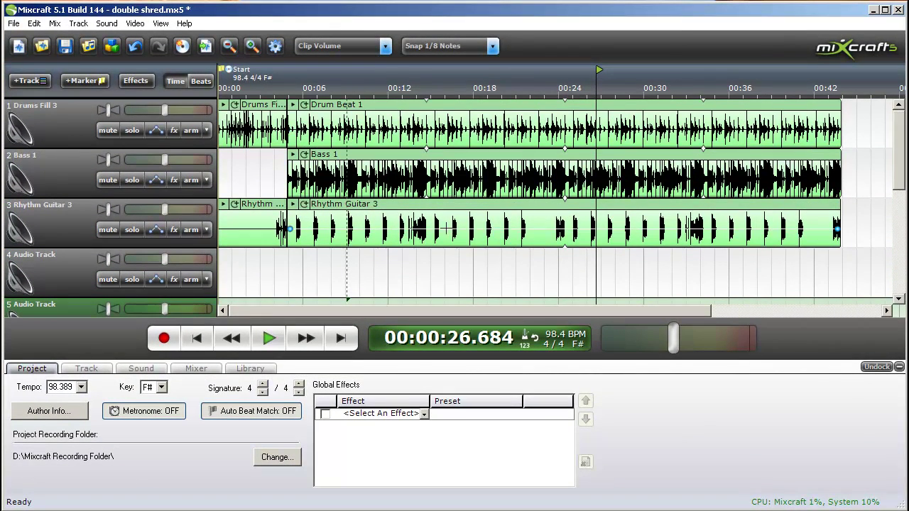
left_click(252, 368)
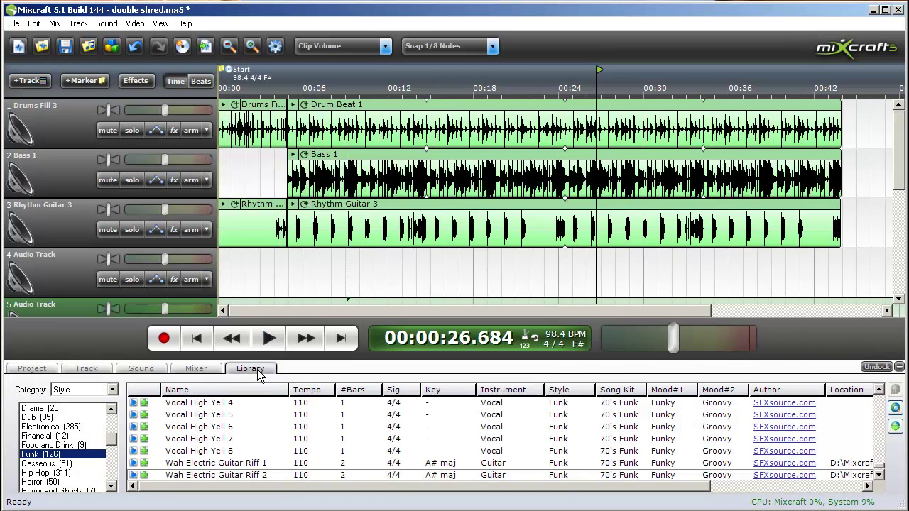
left_click(34, 369)
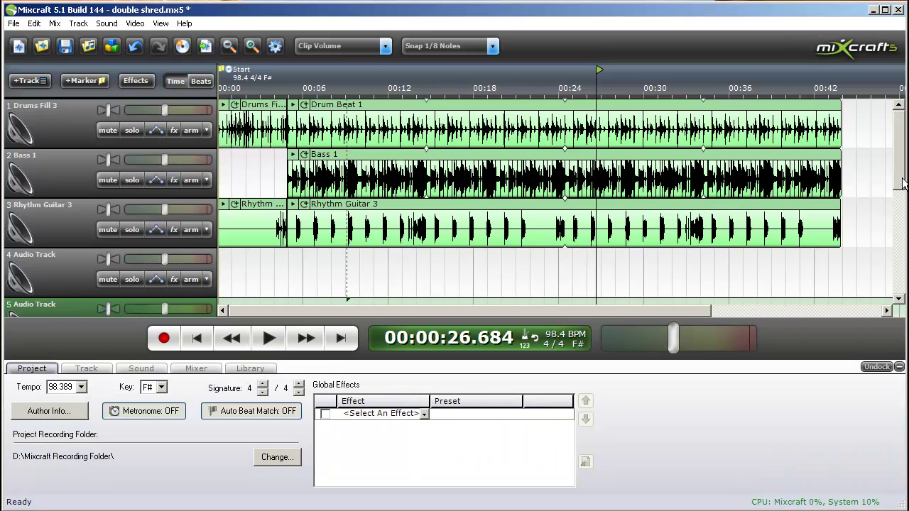
Step: Pan audio track 4 fully left and audio track 5 fully right
scroll(601, 228, "down", 3)
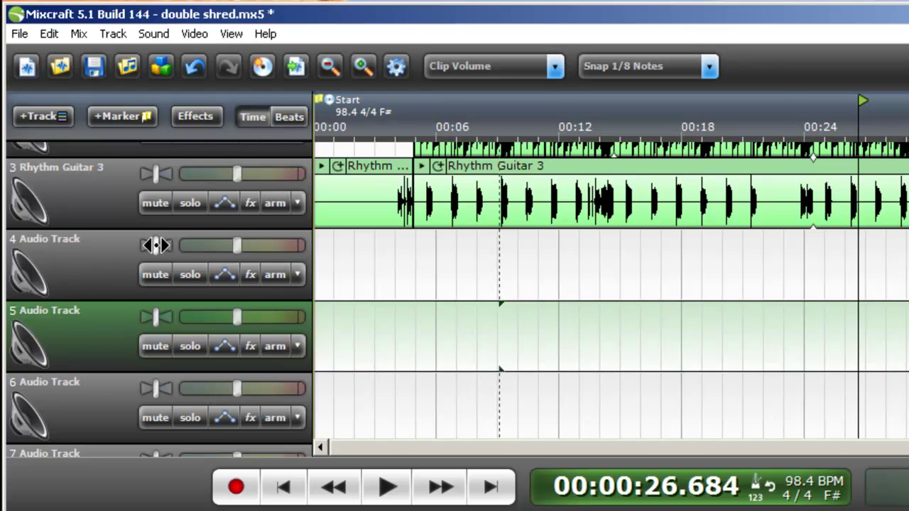
left_click_drag(156, 248, 112, 252)
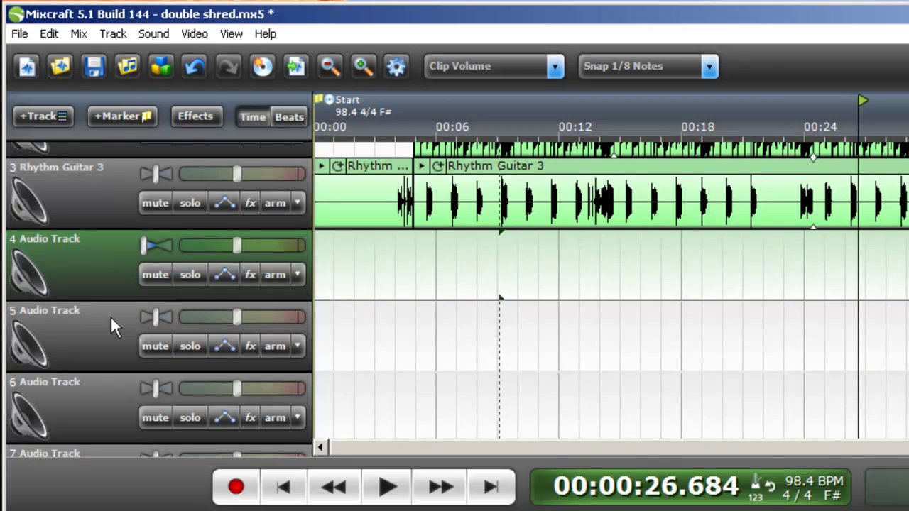
left_click_drag(156, 316, 228, 314)
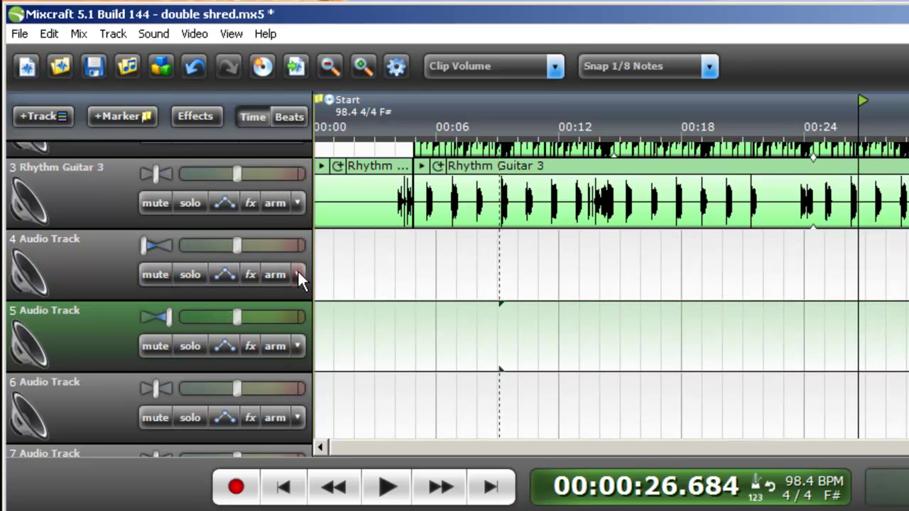
Step: Arm track 4 with the left channel of Analog IN A/Analog IN B and turn on monitoring of its incoming audio
left_click(297, 270)
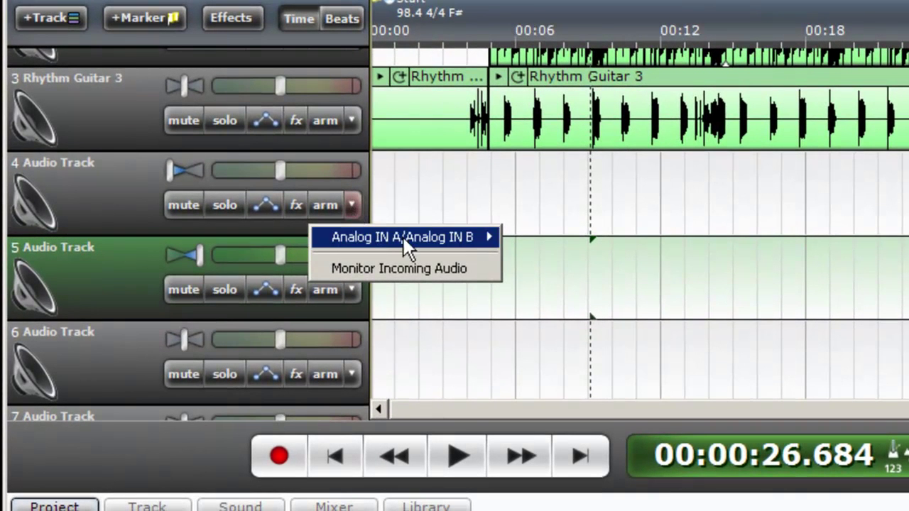
mouse_move(403, 237)
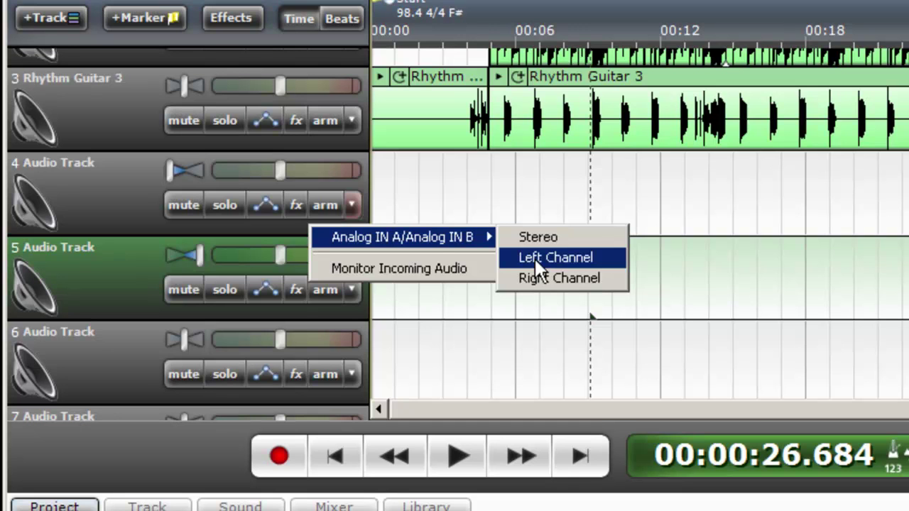
left_click(535, 259)
left_click(357, 206)
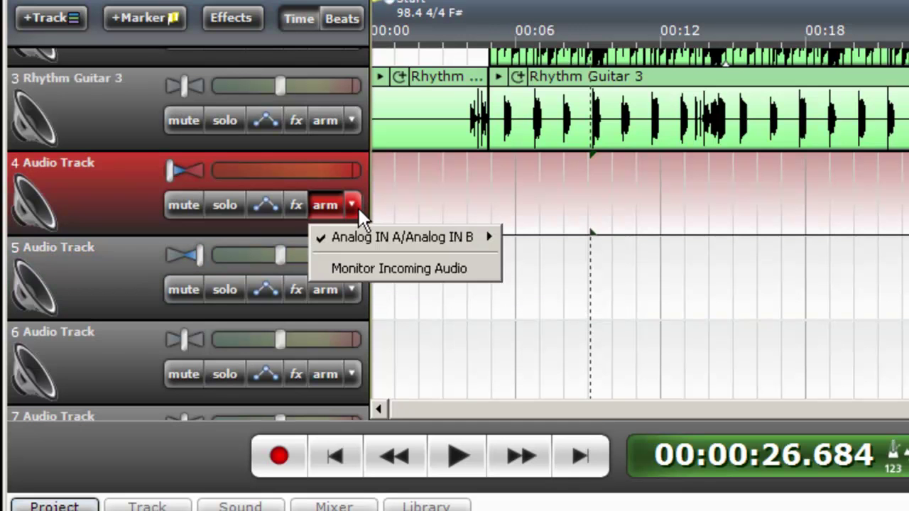
left_click(382, 268)
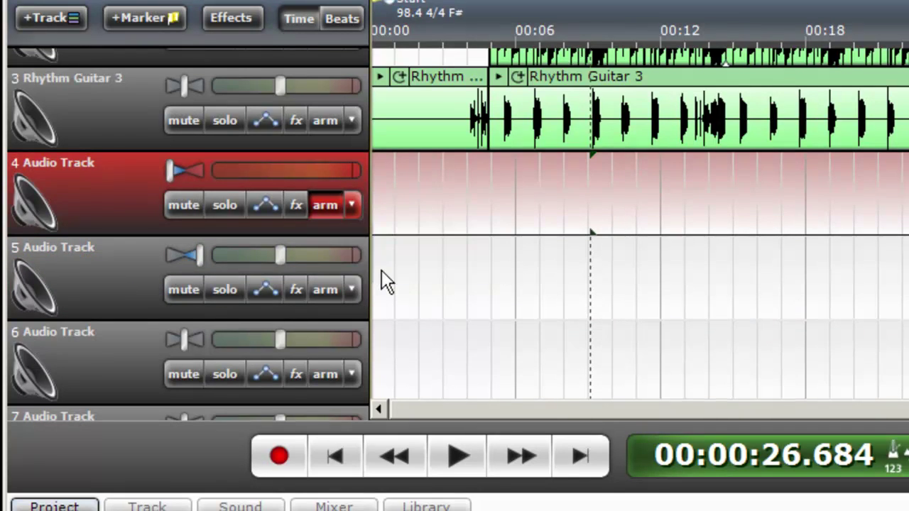
Step: Arm track 5 with the same left channel of Analog IN A/Analog IN B and enable its incoming audio monitoring
left_click(351, 290)
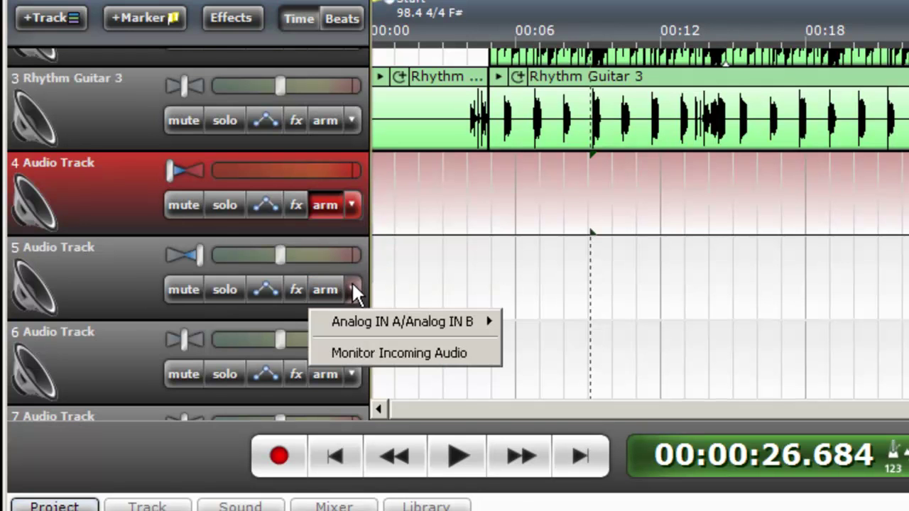
mouse_move(405, 323)
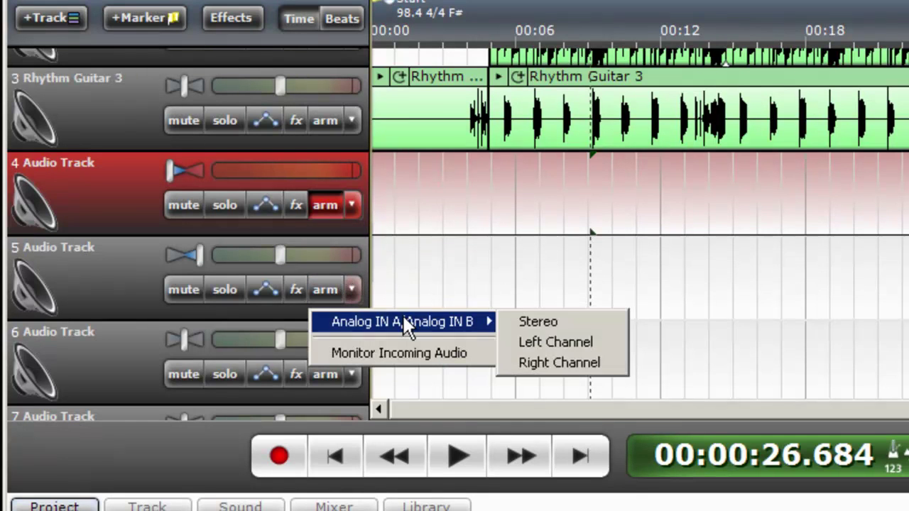
left_click(562, 343)
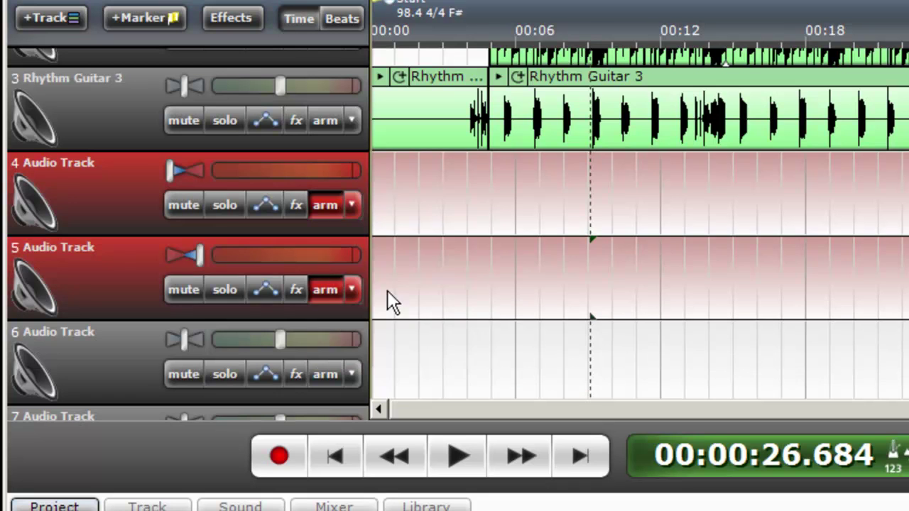
left_click(353, 289)
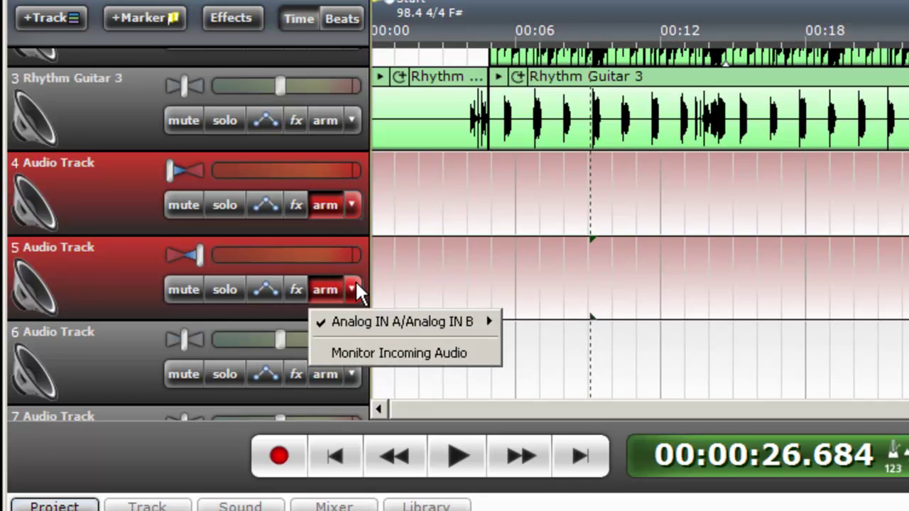
left_click(376, 355)
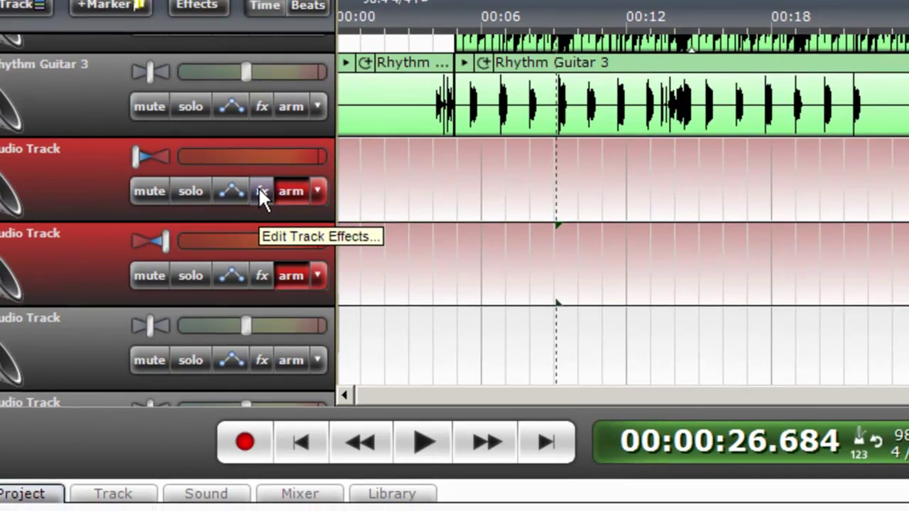
Step: Add the Shred Amp Simulator effect to track 4 with the Pigs of War preset
left_click(295, 205)
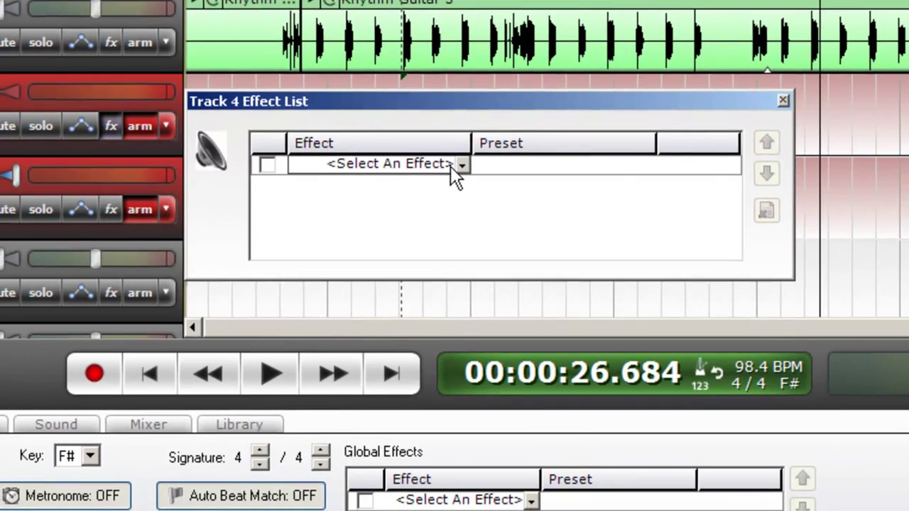
left_click(455, 169)
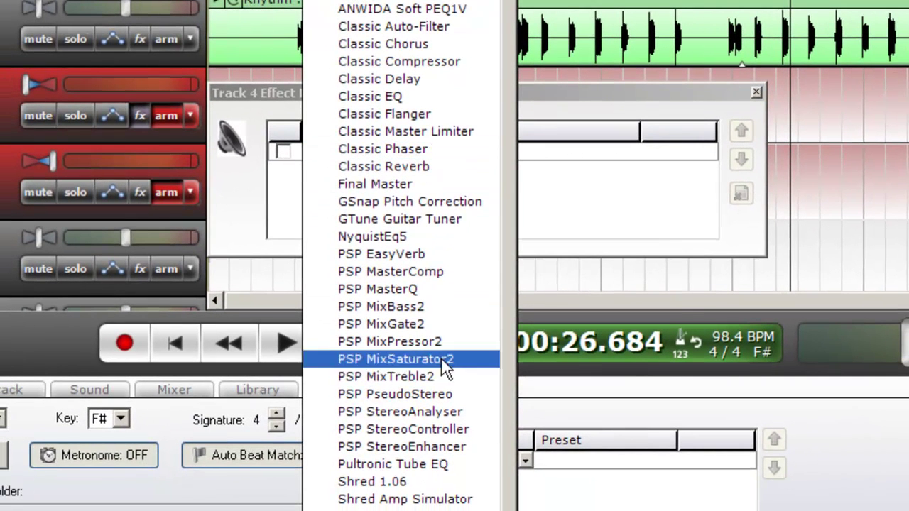
left_click(419, 498)
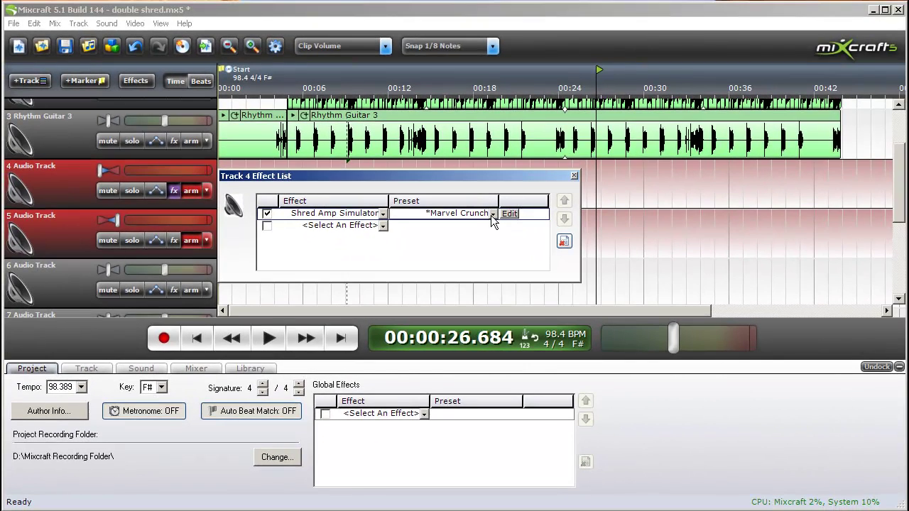
left_click(492, 215)
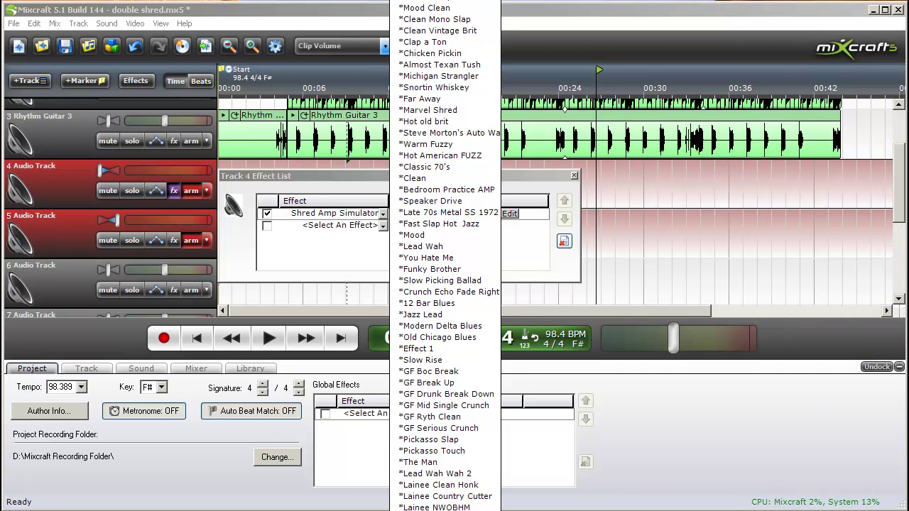
left_click(444, 500)
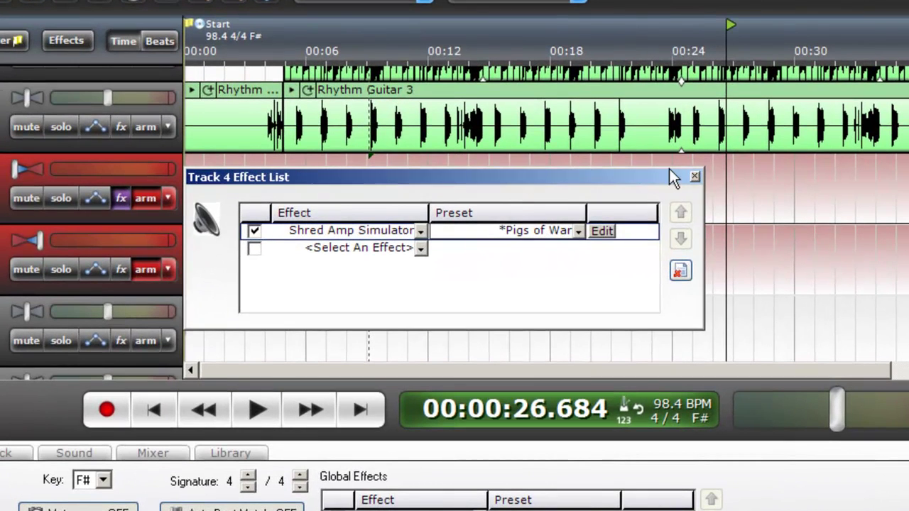
left_click(694, 177)
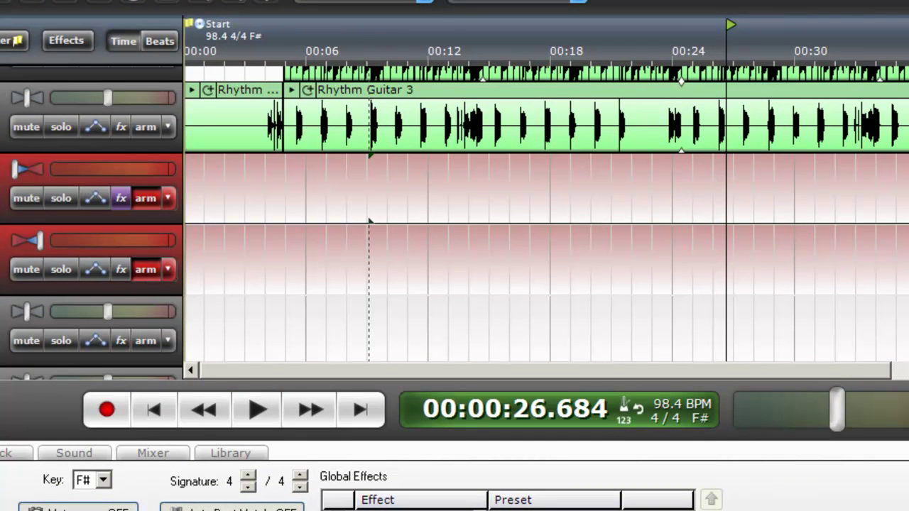
Step: Add the Shred Amp Simulator effect to track 5 with the Almost Texan Tush preset
left_click(120, 269)
left_click(316, 220)
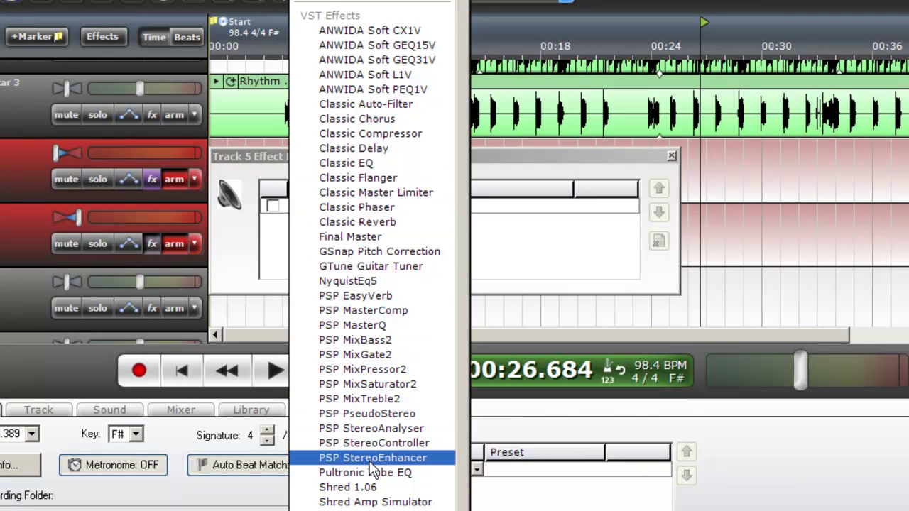
left_click(375, 502)
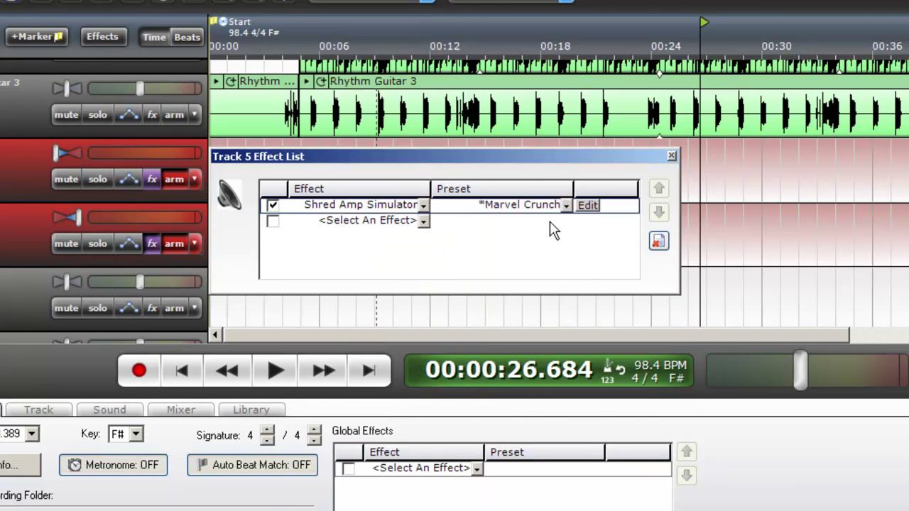
left_click(565, 205)
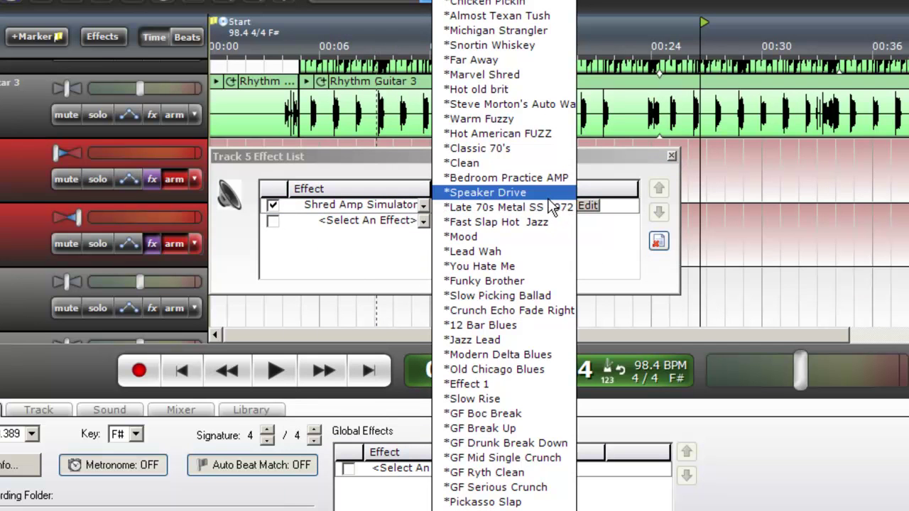
left_click(519, 20)
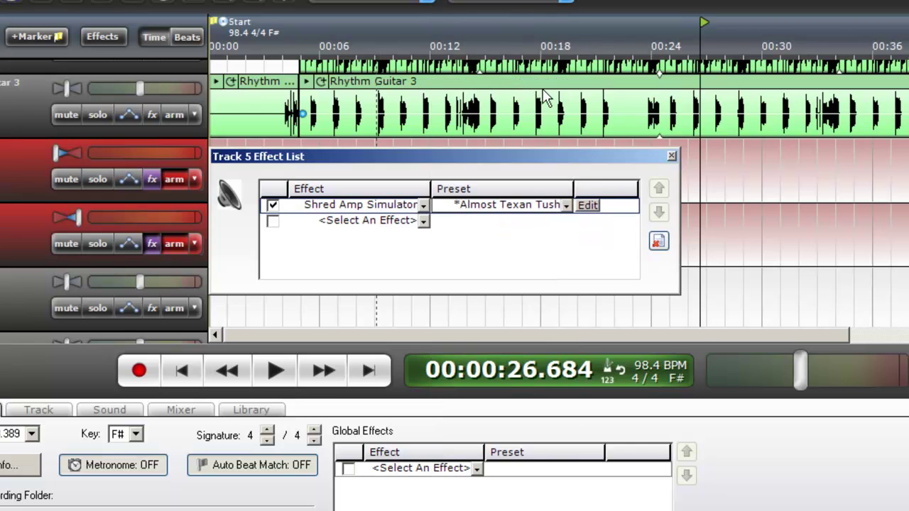
left_click(671, 156)
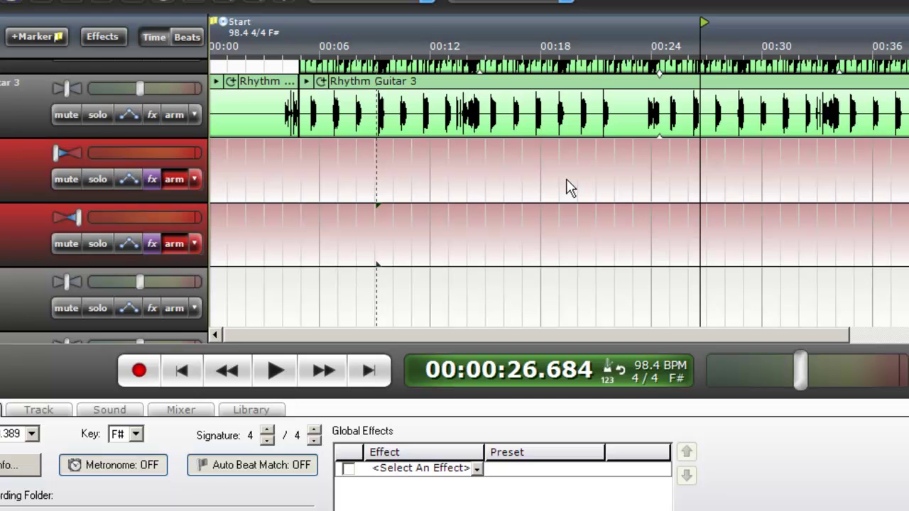
Step: Start recording on the armed tracks 4 and 5 from the beginning of the project
left_click(191, 367)
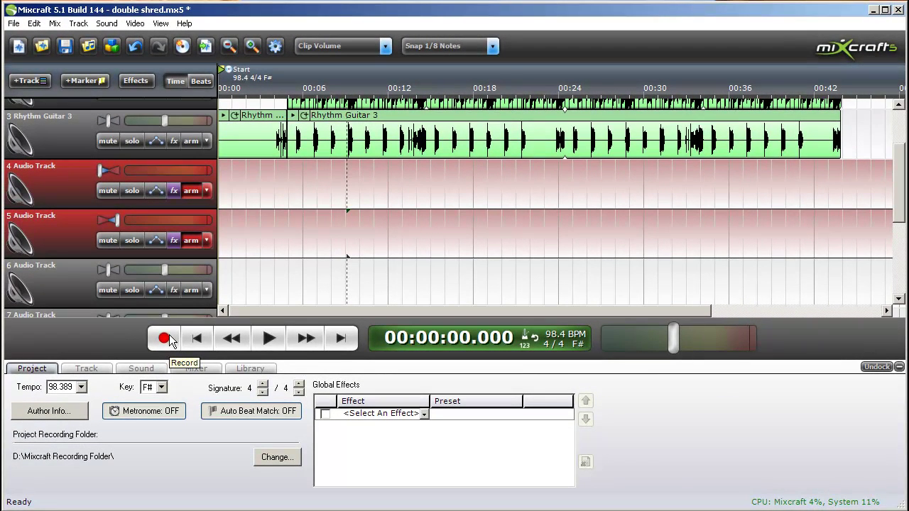
left_click(164, 338)
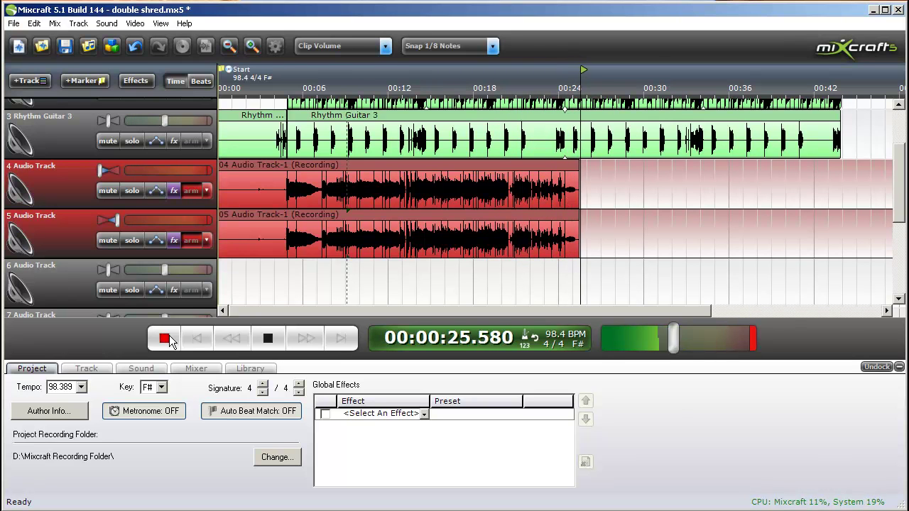
Step: Stop the recording on tracks 4 and 5
left_click(265, 340)
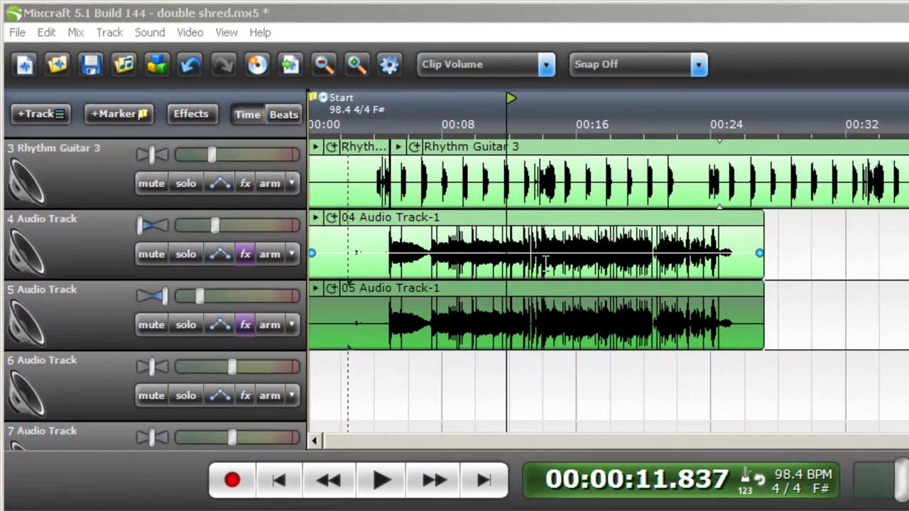
Step: Select the section from about 4.5 to 25 seconds across tracks 4 and 5 and turn on looping for it
left_click_drag(384, 376, 734, 269)
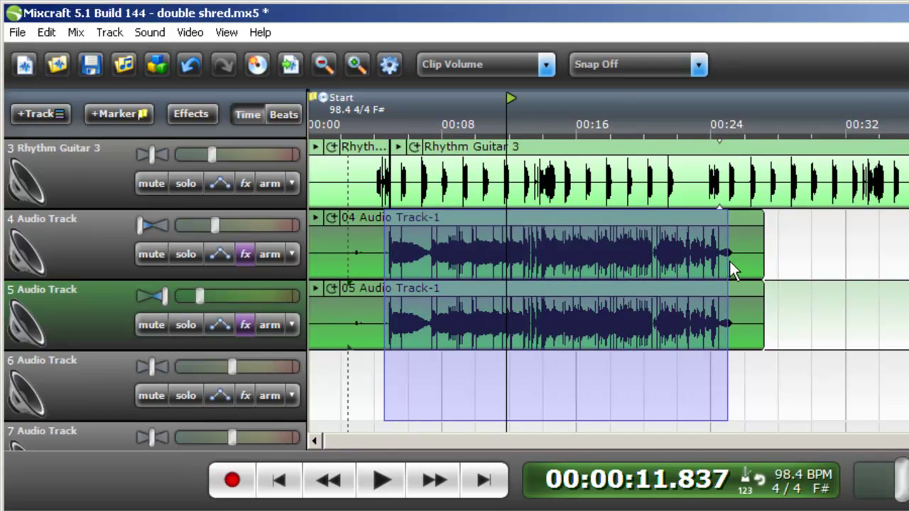
left_click(760, 482)
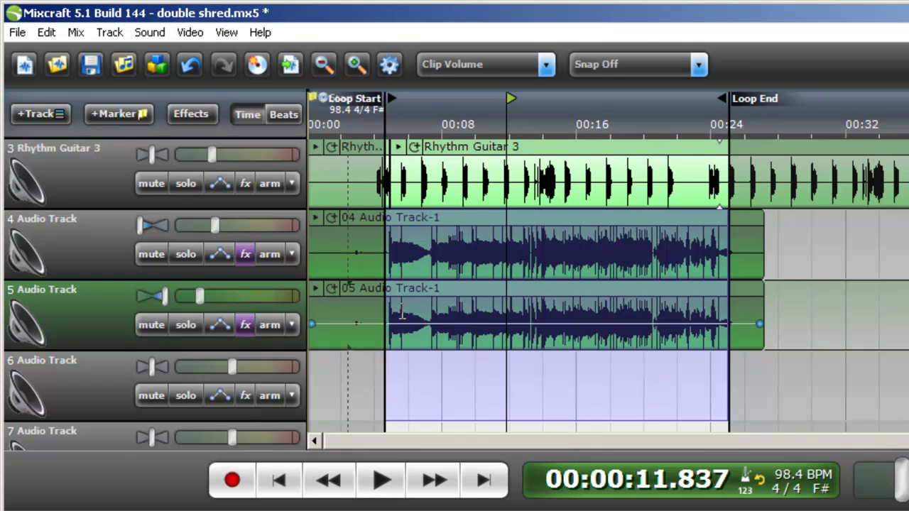
Step: Solo tracks 4 and 5, then play part of the looped section and stop playback
left_click(185, 257)
left_click(186, 325)
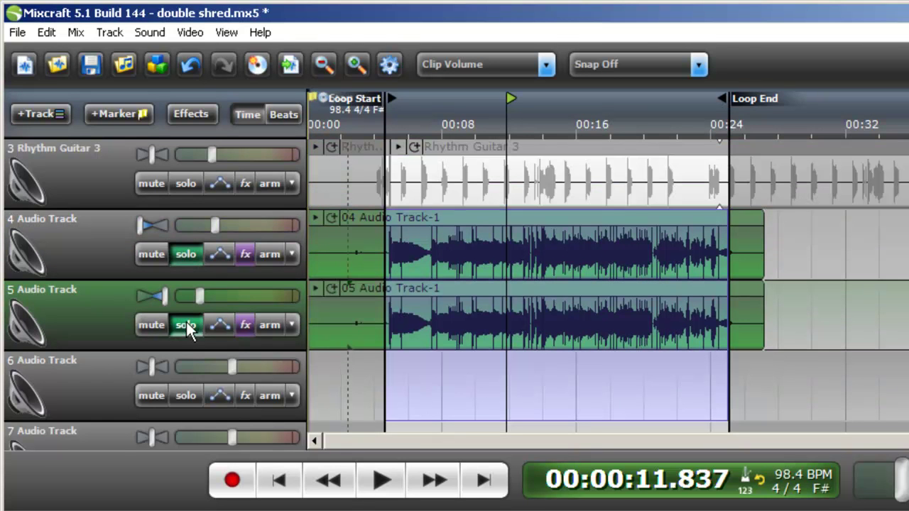
left_click(382, 481)
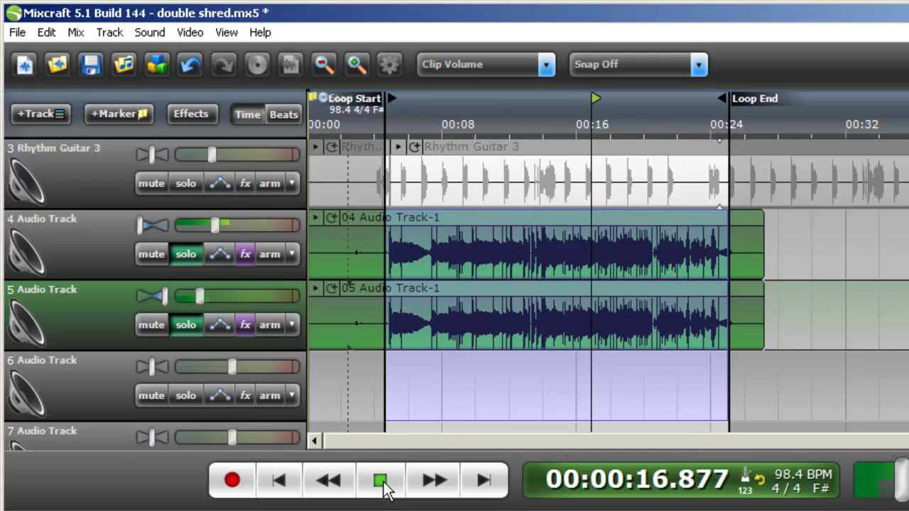
left_click(383, 482)
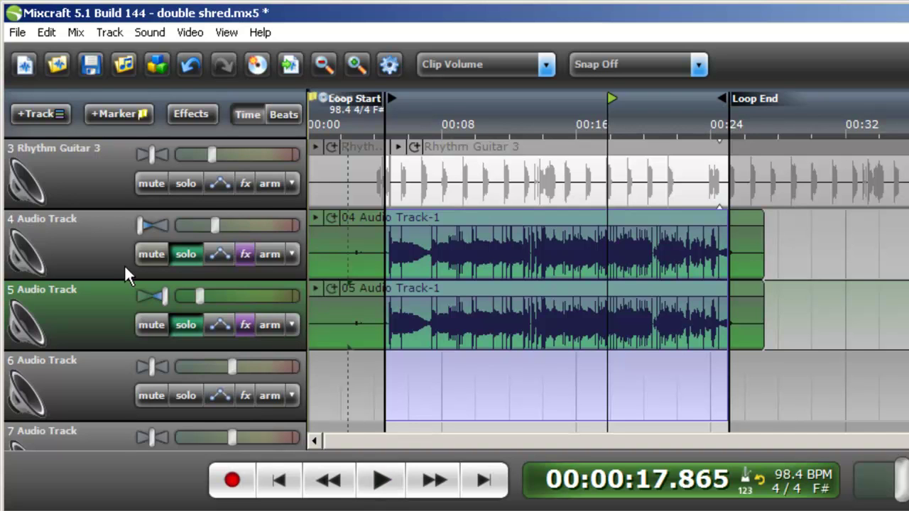
Step: Examine the panning of tracks 4 and 5 and the Acoustica EQ settings in track 4's effect list
mouse_move(138, 227)
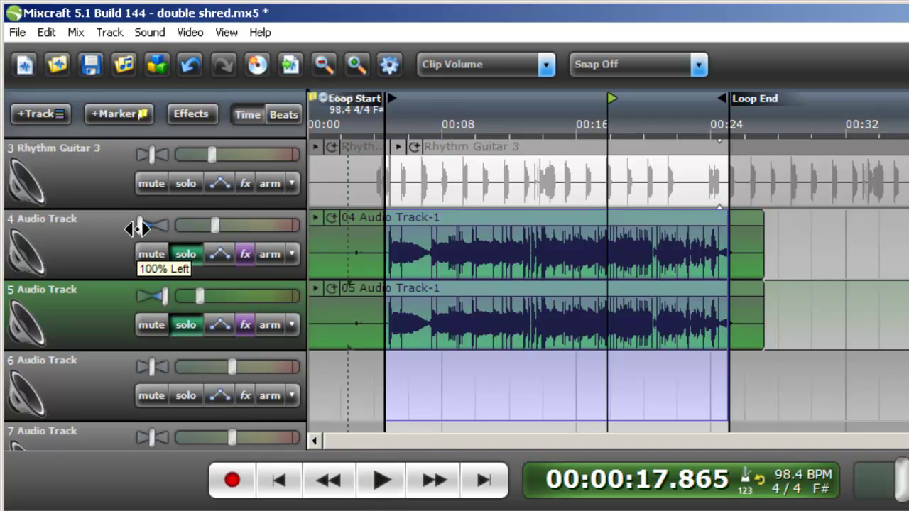
mouse_move(164, 297)
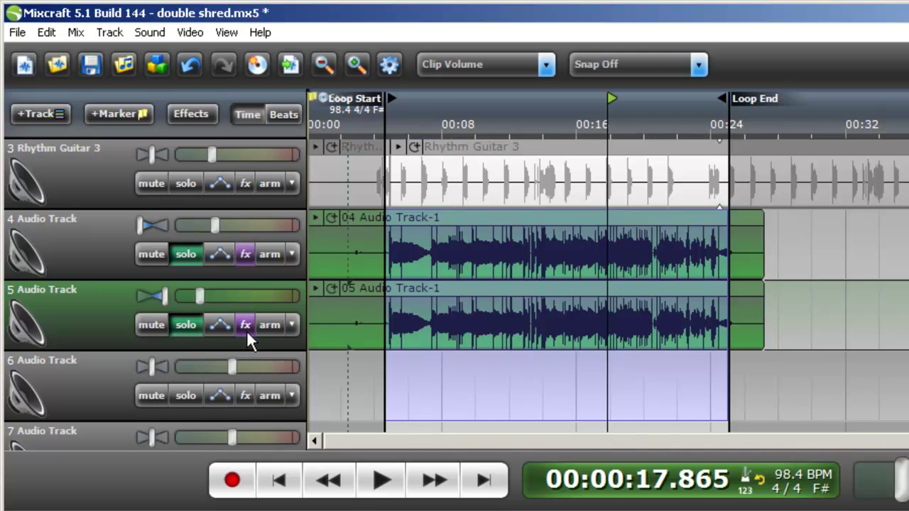
left_click(220, 324)
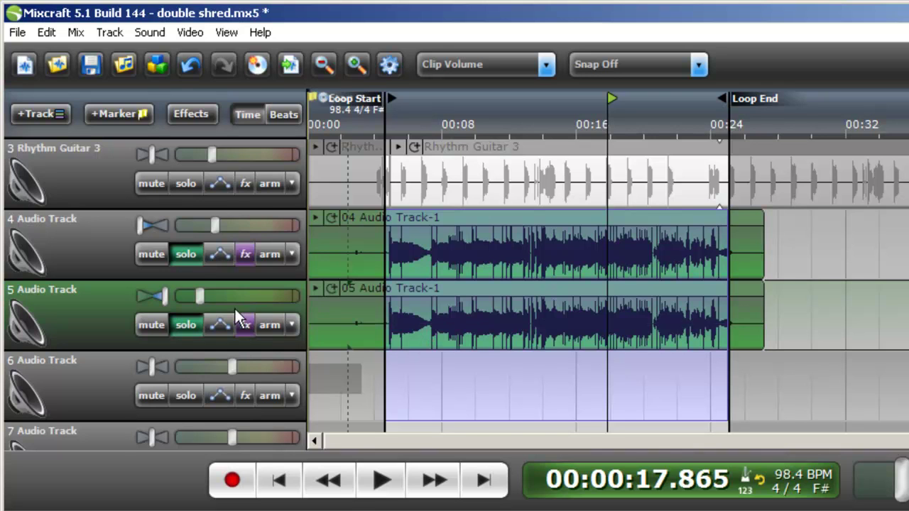
left_click(244, 252)
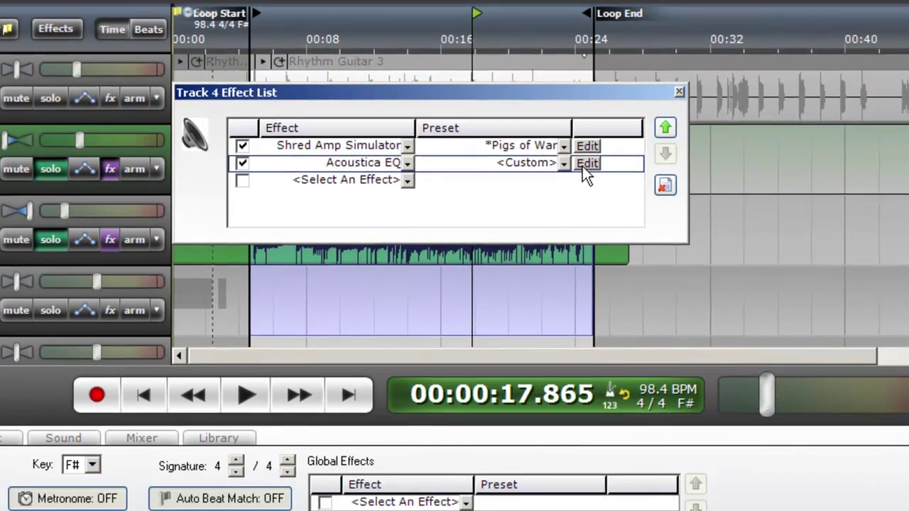
left_click(722, 248)
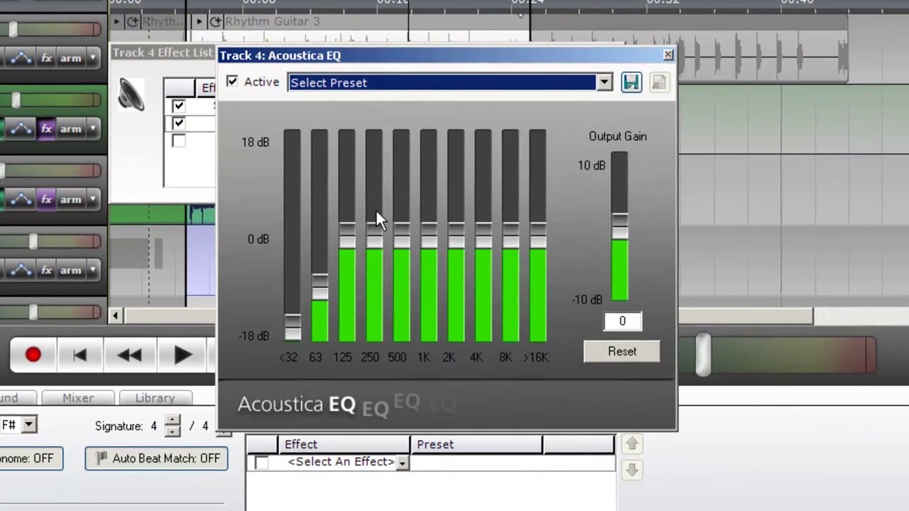
left_click(668, 55)
left_click(612, 51)
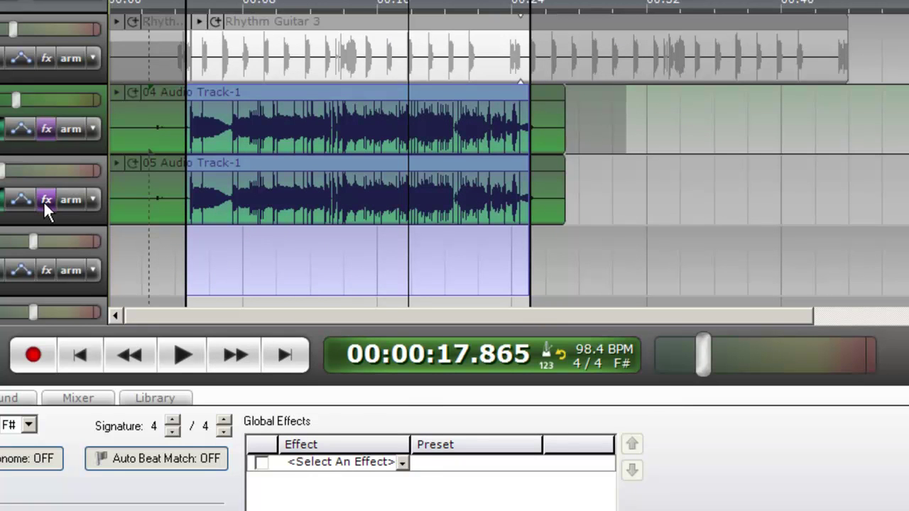
Step: Remove the solo from track 4 and start looped playback with only track 5 soloed
mouse_move(44, 203)
left_click(0, 129)
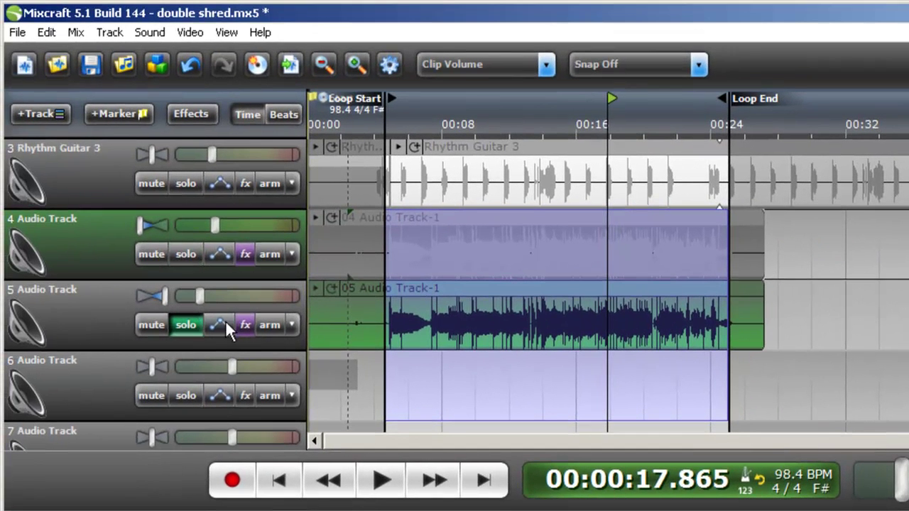
mouse_move(246, 321)
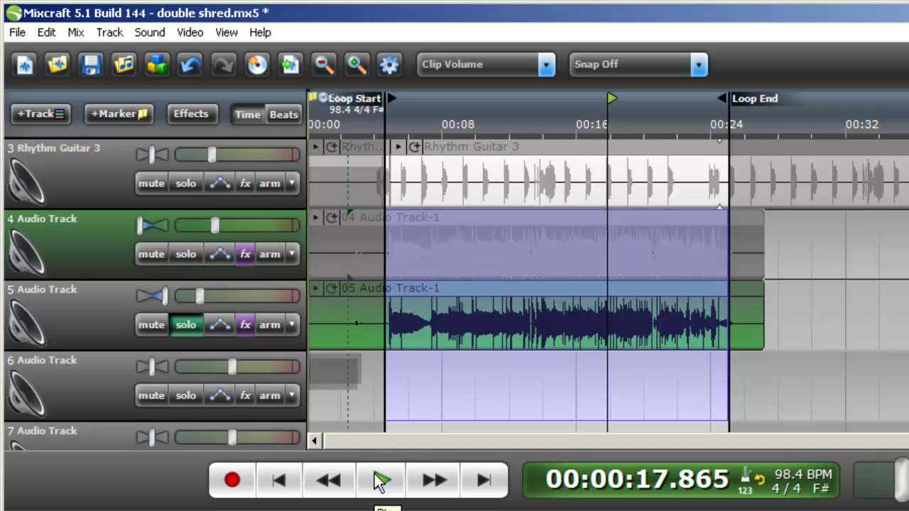
left_click(380, 481)
Step: Audition the Marvel Shred, Classic 70's and Jazz Lead presets of the Shred Amp Simulator on track 5 during playback
left_click(245, 324)
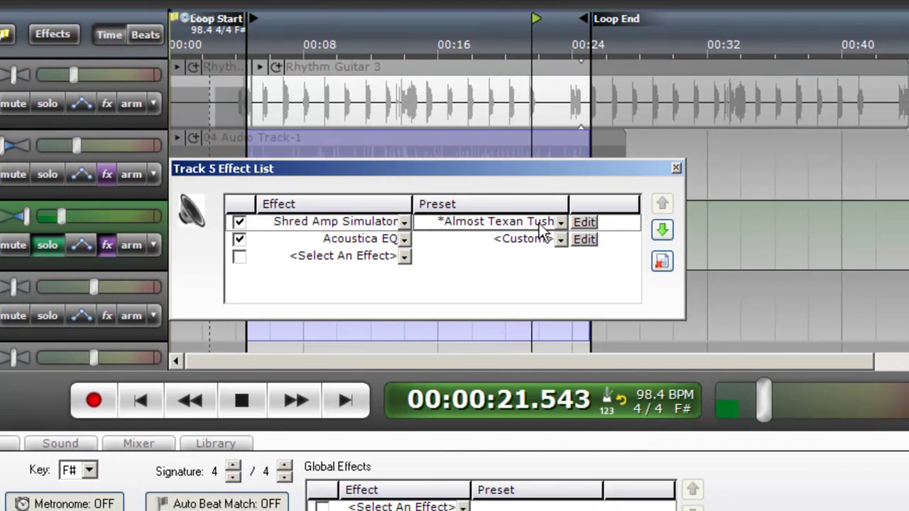
left_click(540, 223)
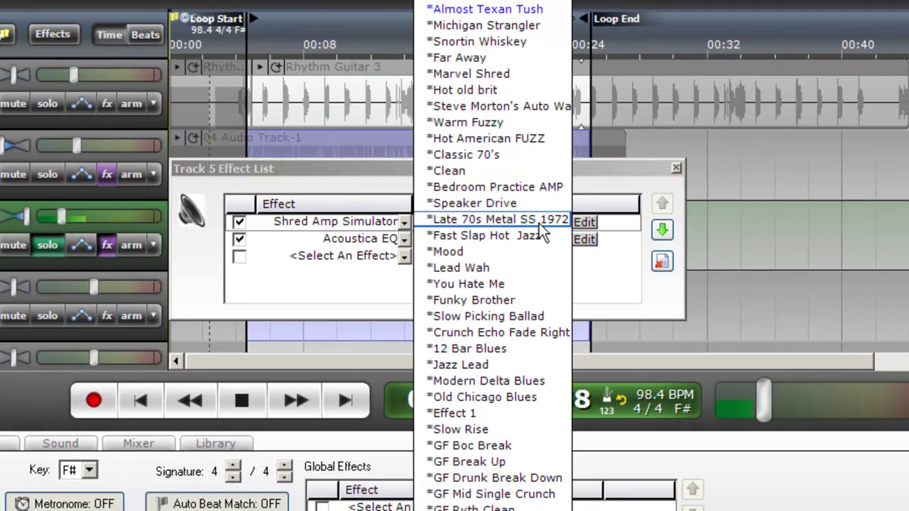
left_click(518, 80)
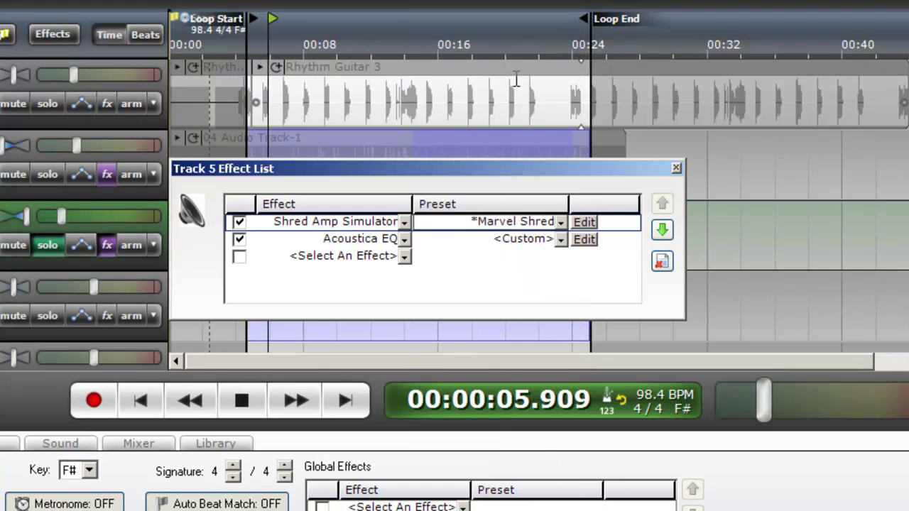
left_click(549, 218)
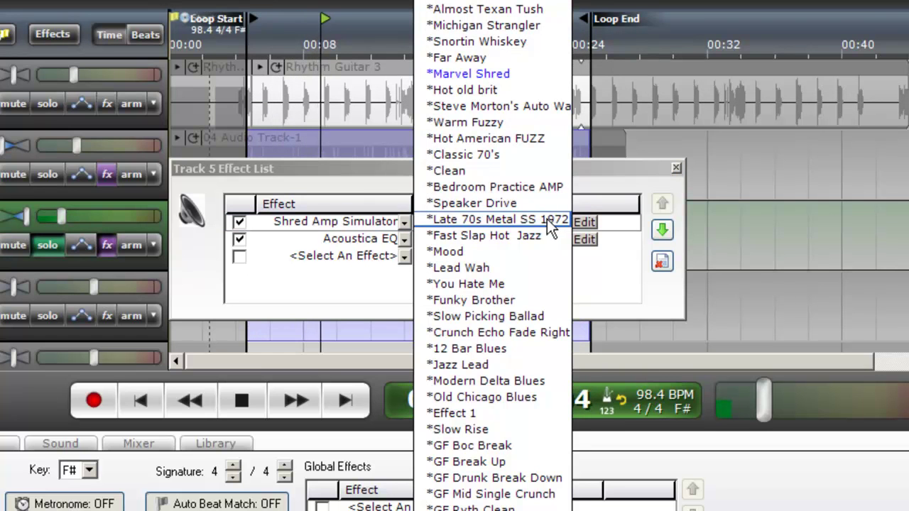
left_click(486, 154)
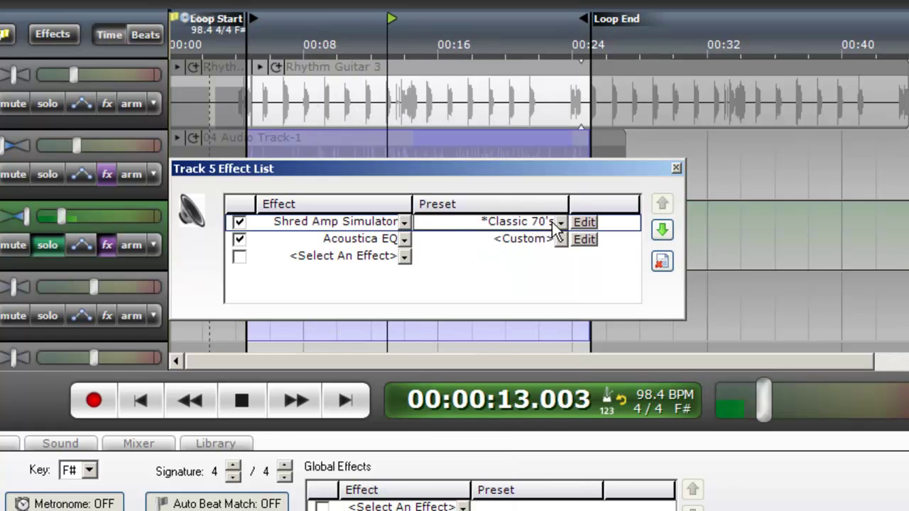
left_click(552, 222)
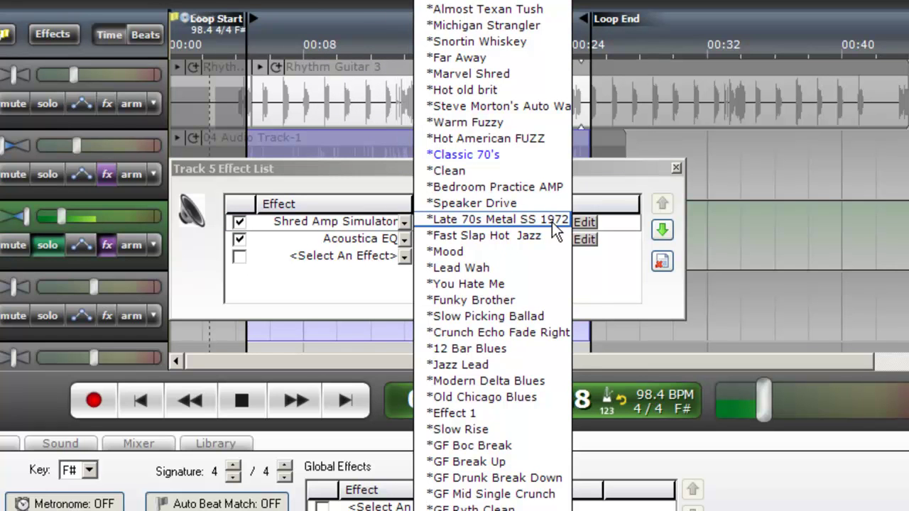
left_click(518, 367)
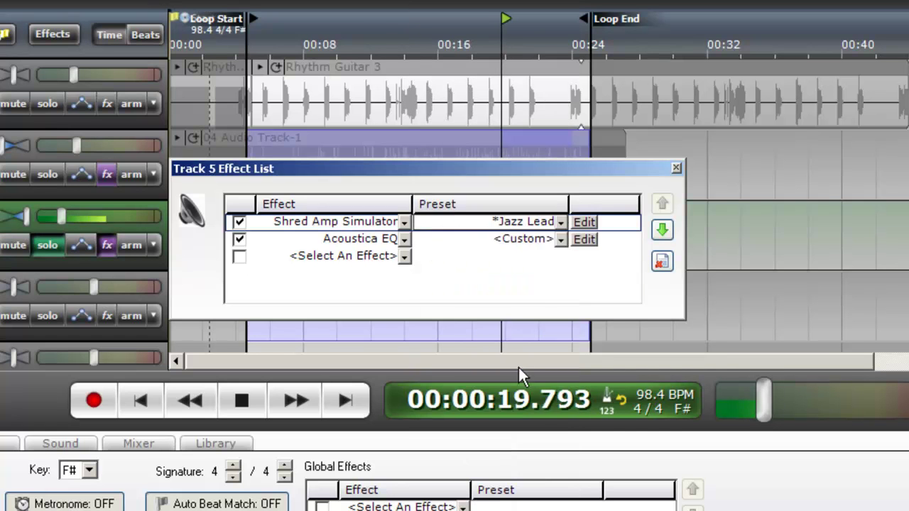
Step: Set track 5's Shred Amp Simulator preset to Michigan Strangler and stop playback after listening to it
left_click(560, 223)
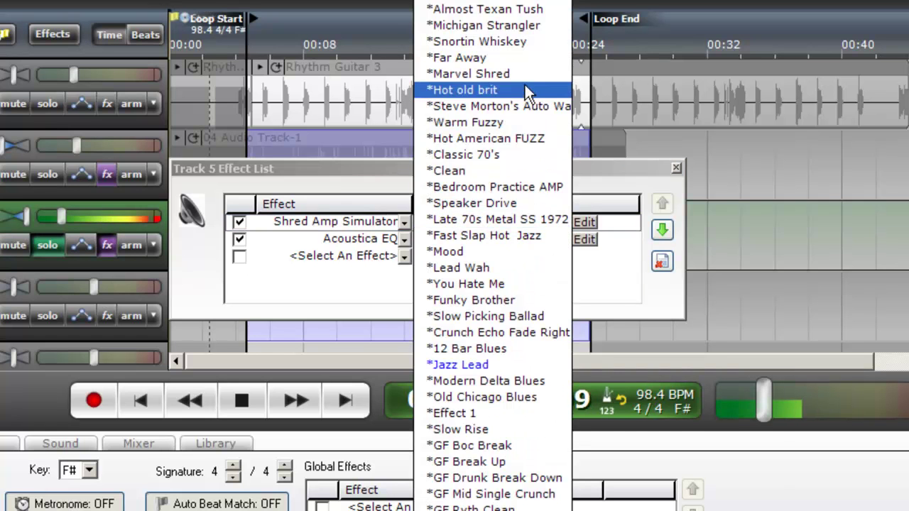
left_click(510, 27)
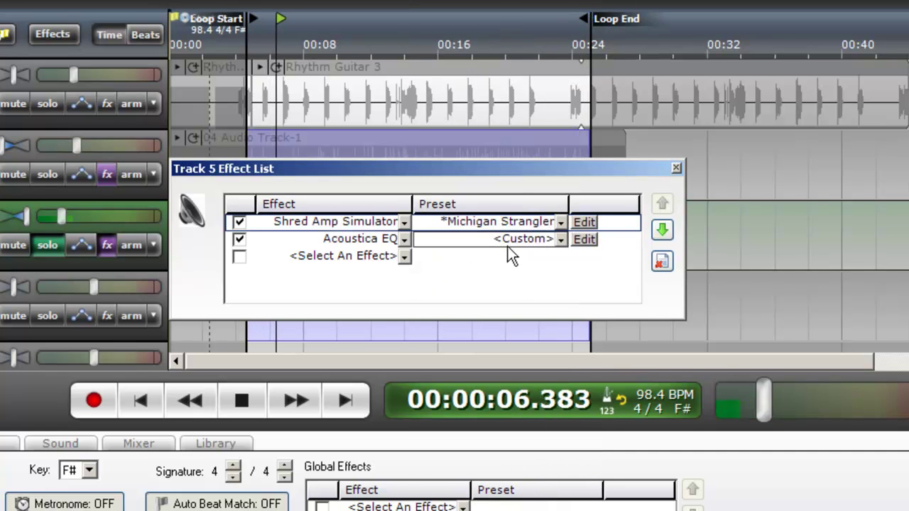
left_click(241, 400)
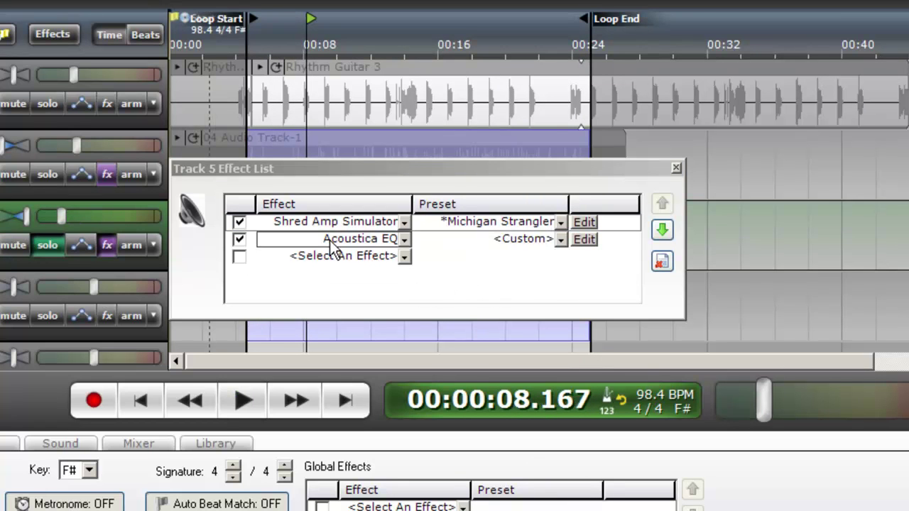
Step: Lower the 1K band of track 5's Acoustica EQ to about 6 dB and close the effect windows
left_click(586, 242)
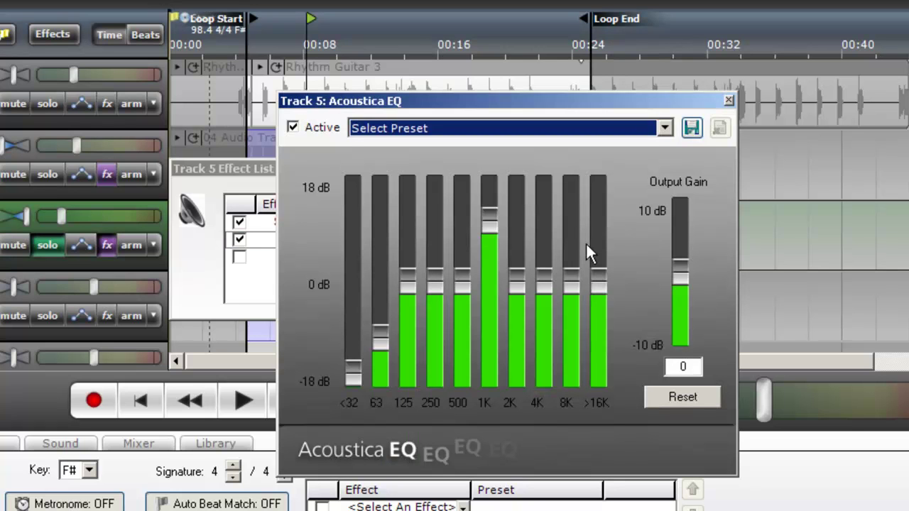
left_click_drag(494, 229, 490, 242)
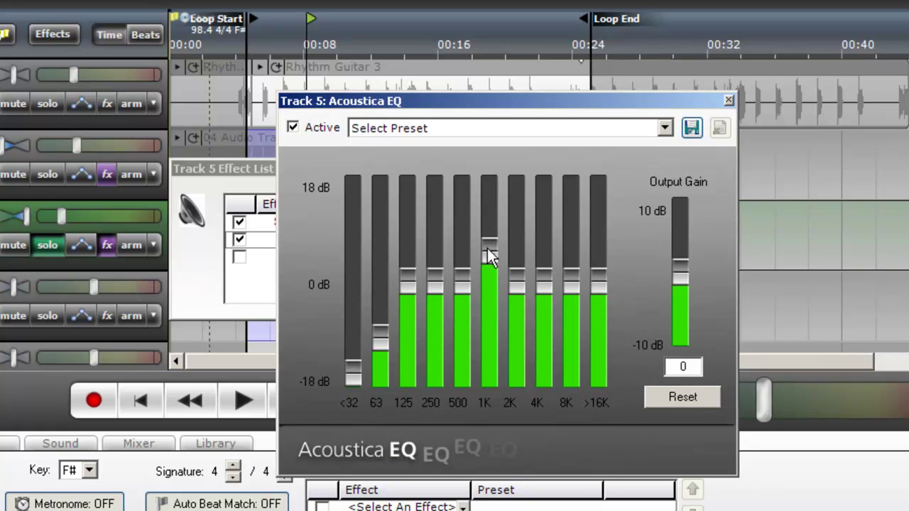
left_click(729, 101)
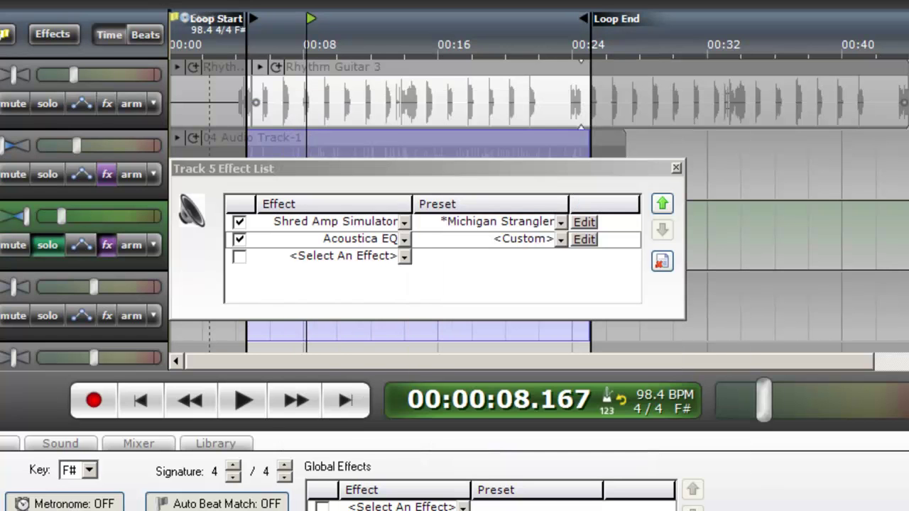
left_click(676, 168)
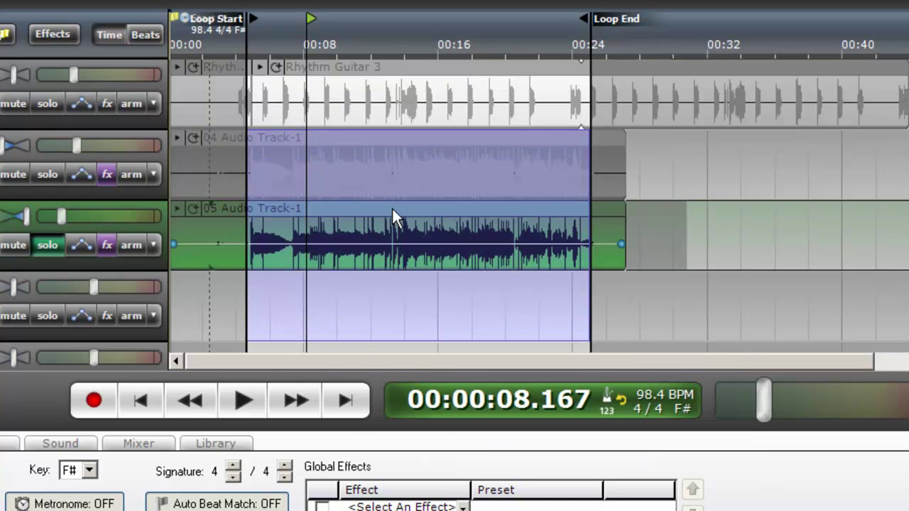
Step: Solo track 4 together with track 5, then play part of the loop and stop playback
left_click(59, 176)
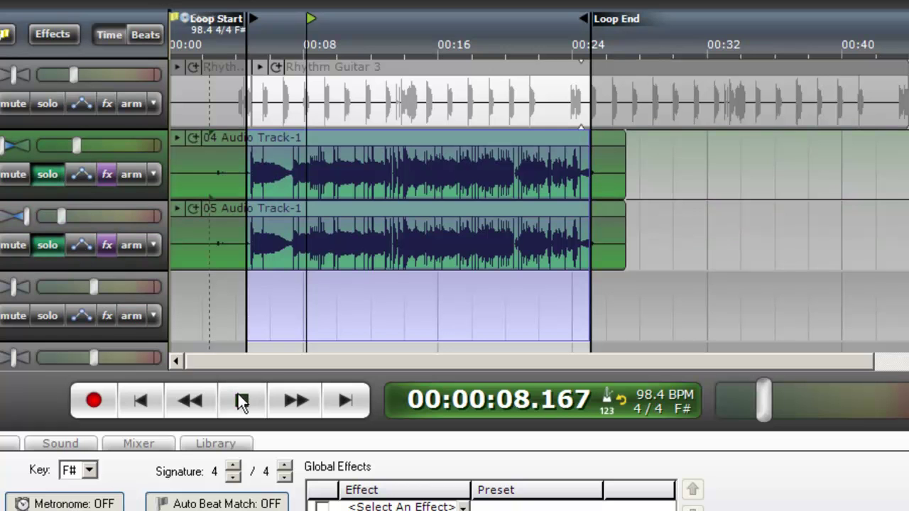
left_click(240, 399)
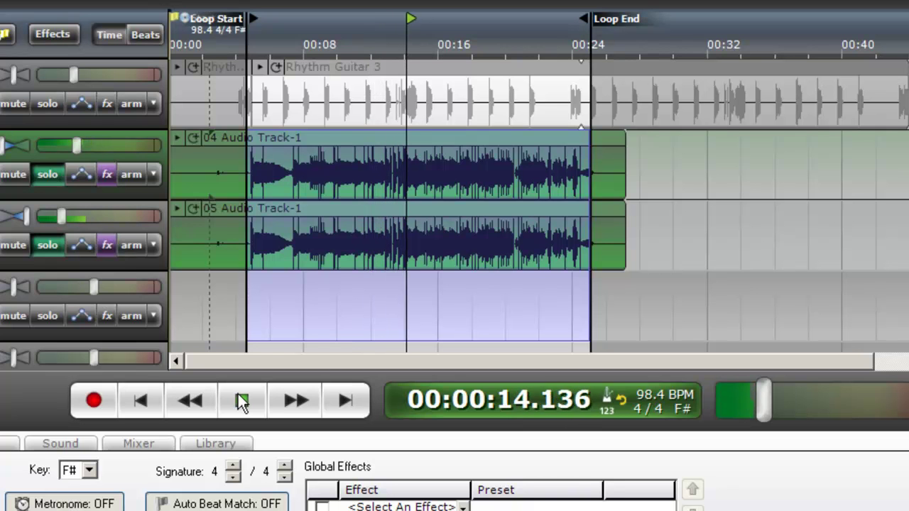
left_click(241, 402)
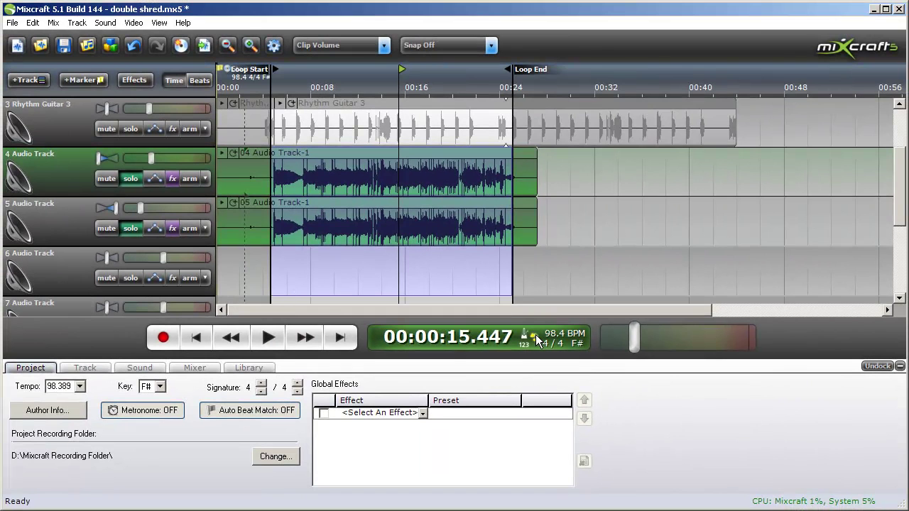
Step: Turn off looping and clear the time selection across the tracks
left_click(534, 337)
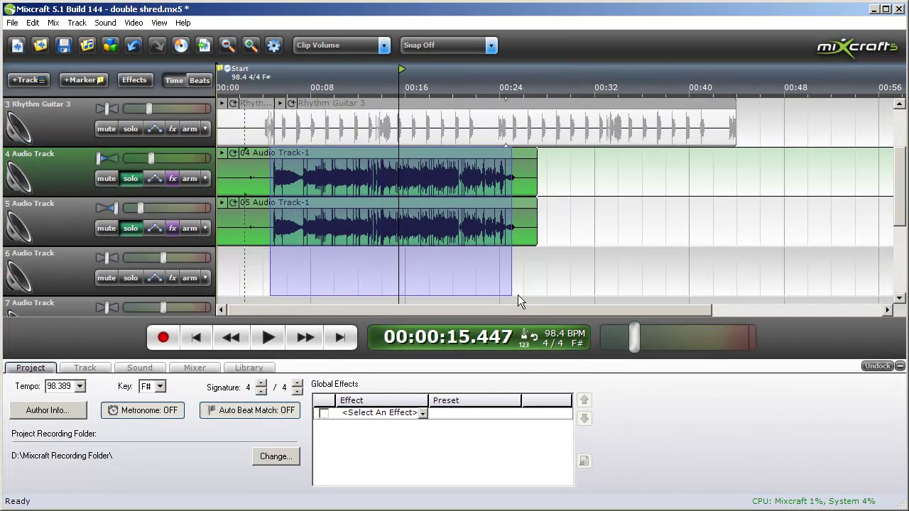
left_click(517, 265)
left_click(271, 256)
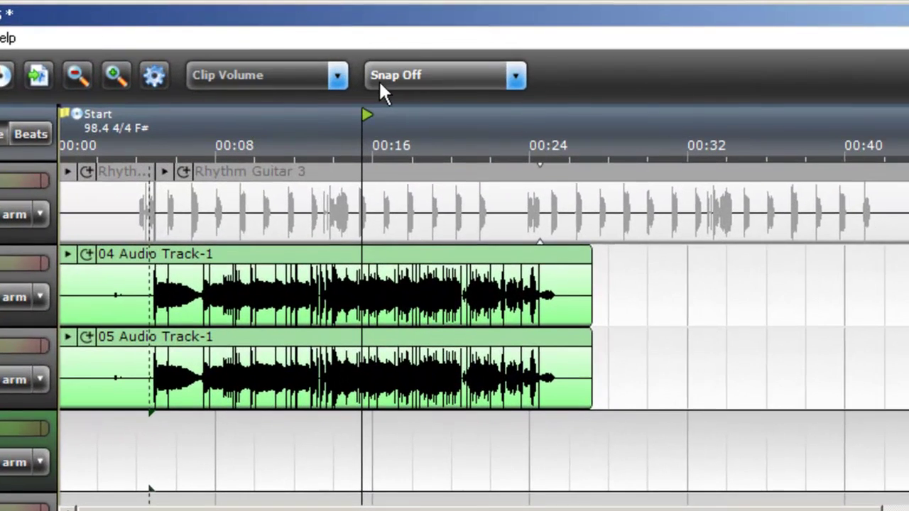
Step: Set the timeline snapping to Snap Off
left_click(389, 84)
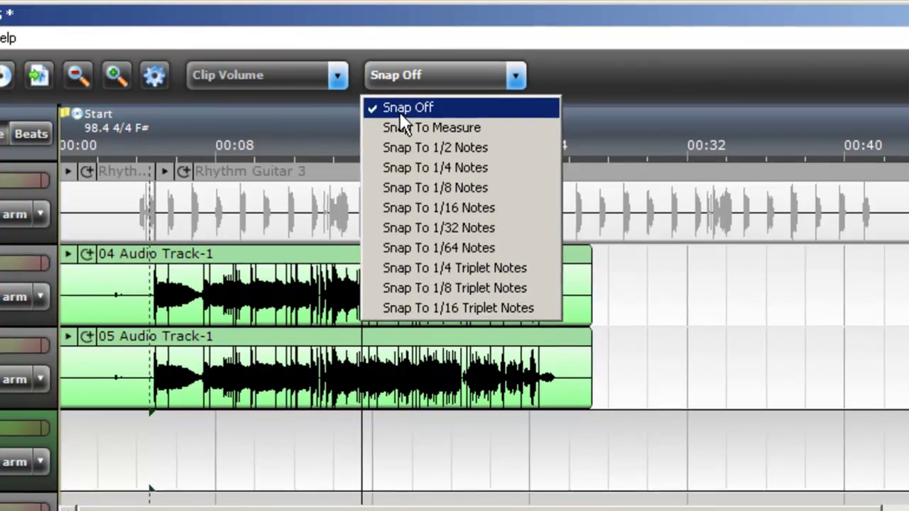
left_click(398, 107)
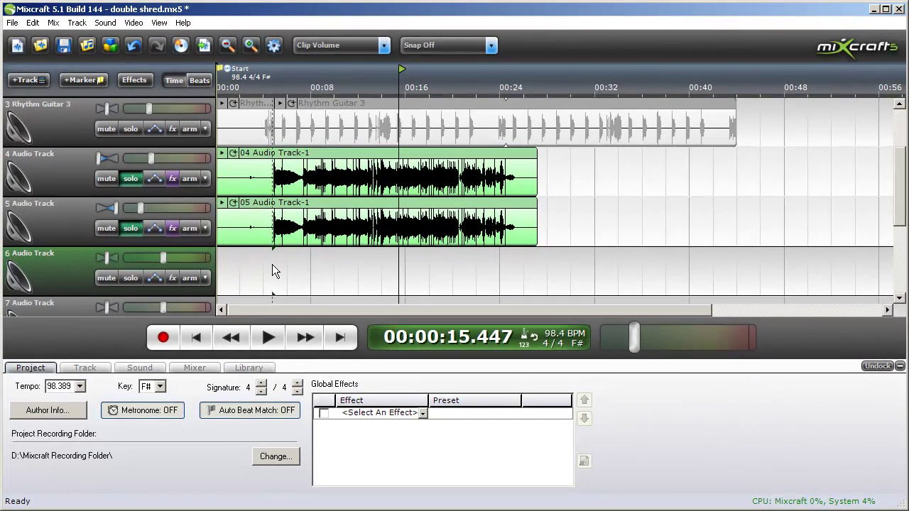
Step: Shift track 5's clip about 20 ms later than track 4's, then briefly play both from about 4.8 seconds and stop
scroll(272, 271, "up", 3)
scroll(272, 264, "up", 2)
scroll(558, 285, "up", 5)
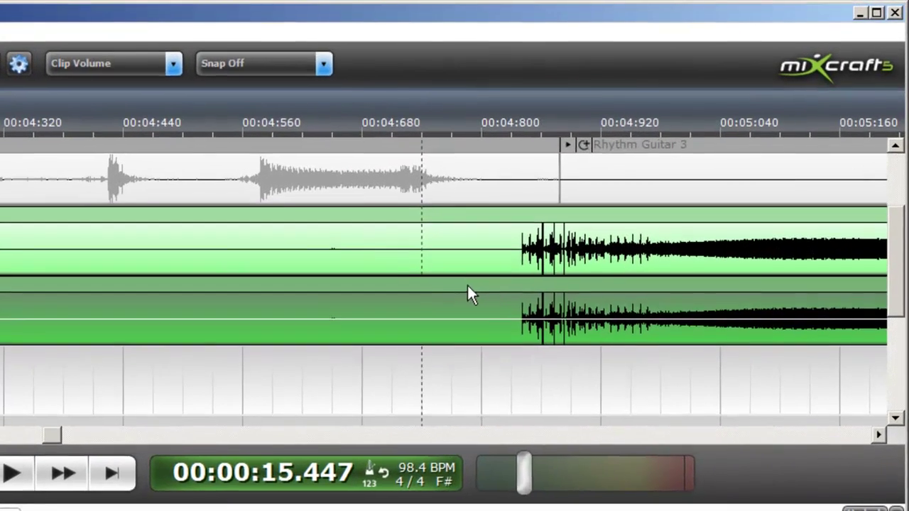
left_click_drag(595, 208, 607, 208)
left_click_drag(485, 282, 485, 282)
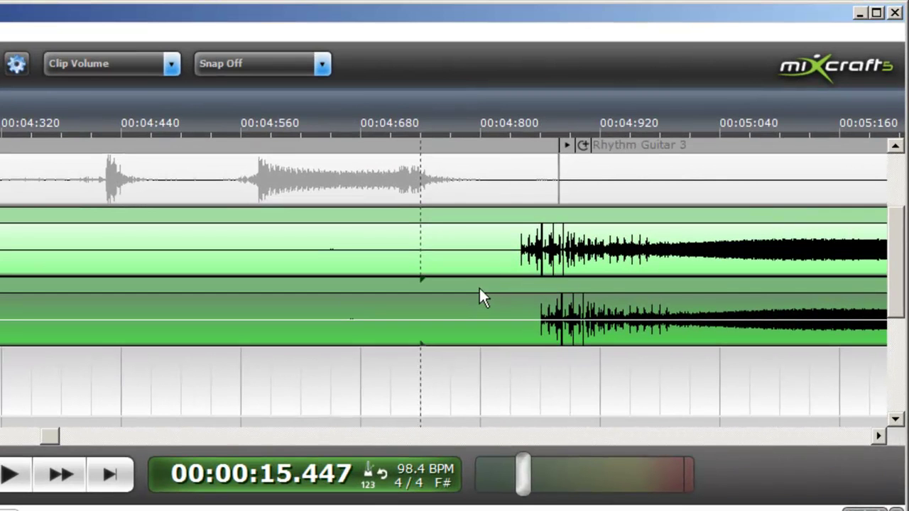
left_click(514, 119)
left_click(11, 474)
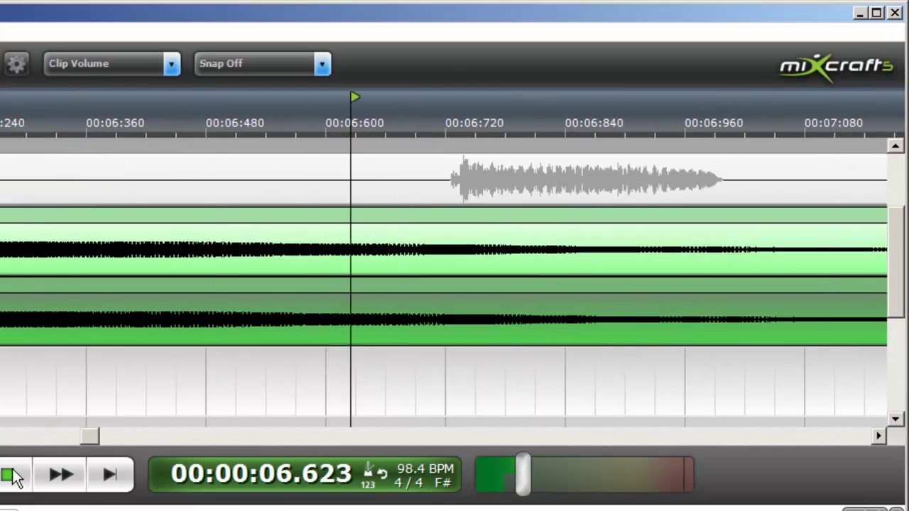
left_click(10, 474)
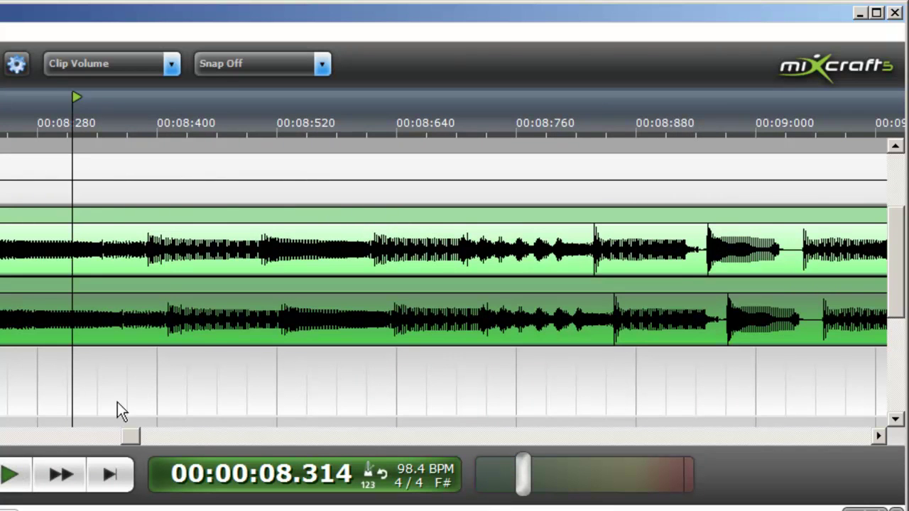
Step: Shift track 5's clip about 24 ms further along the timeline, then briefly play the wider delay and stop
left_click_drag(167, 286, 191, 289)
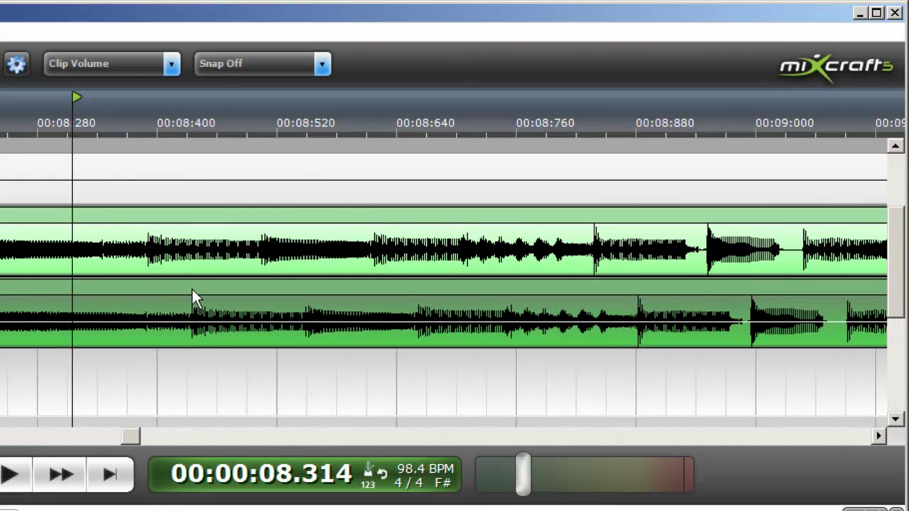
left_click(24, 460)
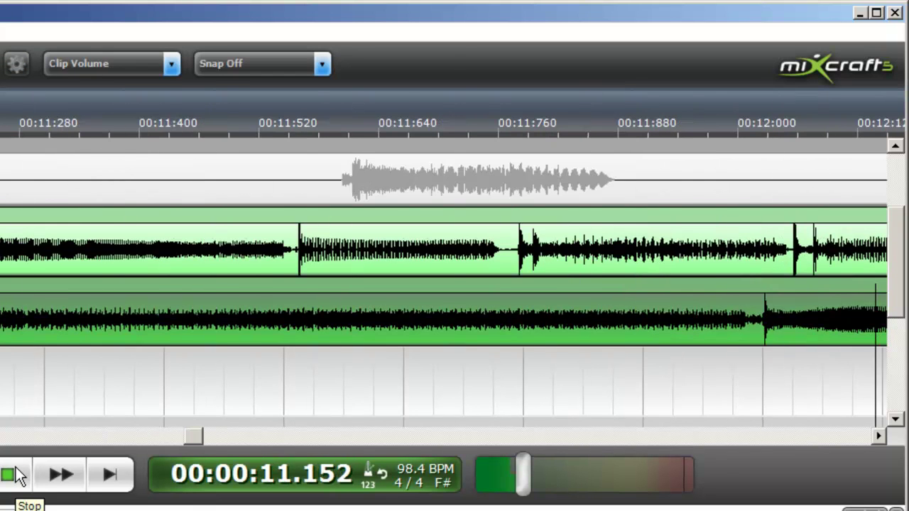
left_click(18, 475)
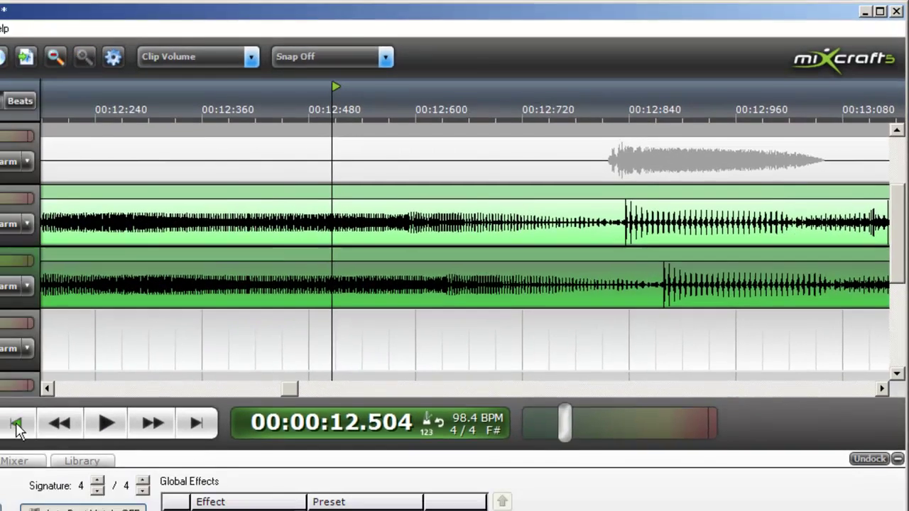
Step: Turn off solo on tracks 4 and 5, then play the full mix from the project start to about 25 seconds and stop
scroll(281, 272, "down", 1)
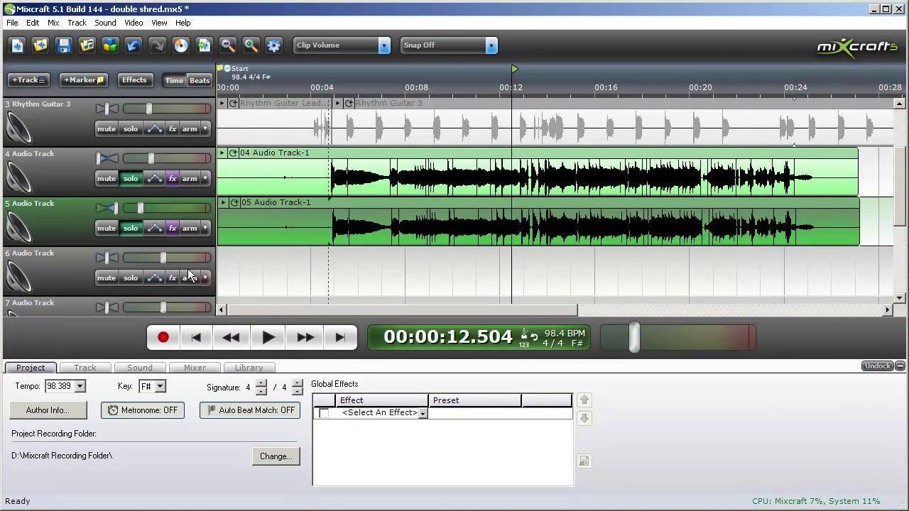
left_click(130, 227)
left_click(130, 181)
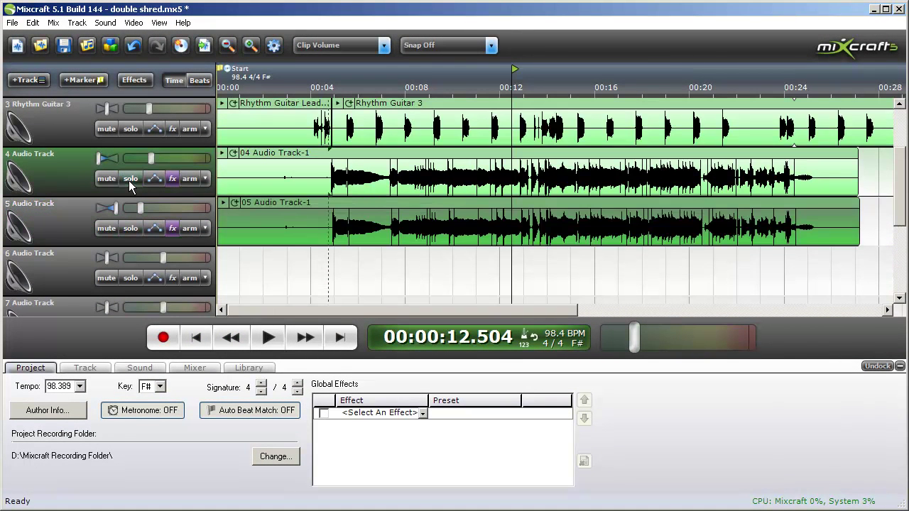
left_click(193, 339)
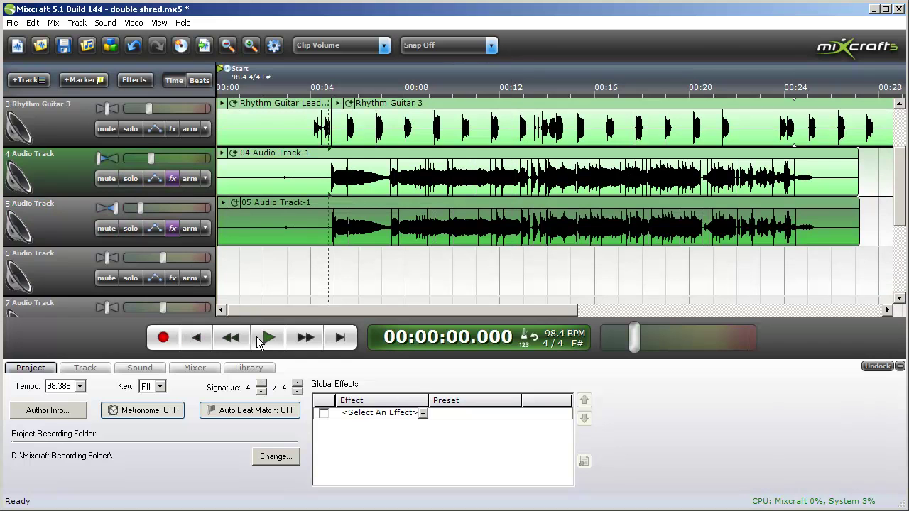
left_click(268, 338)
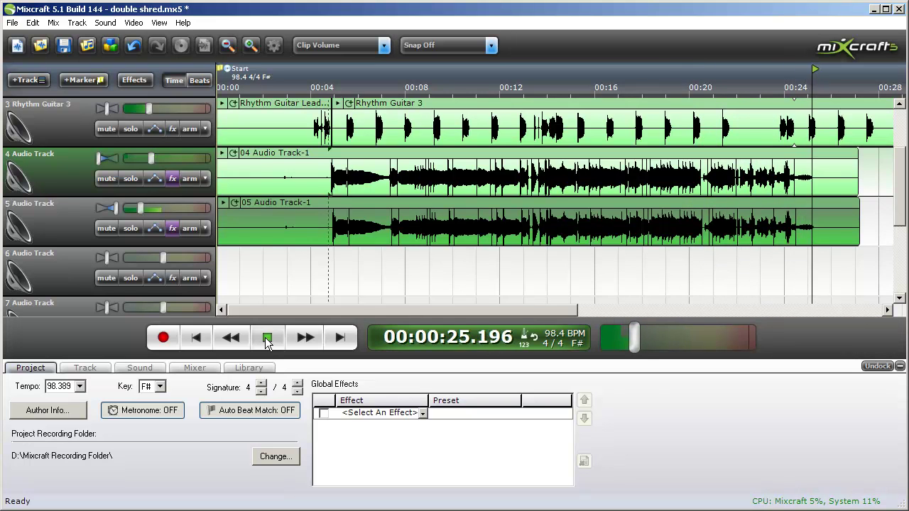
left_click(267, 338)
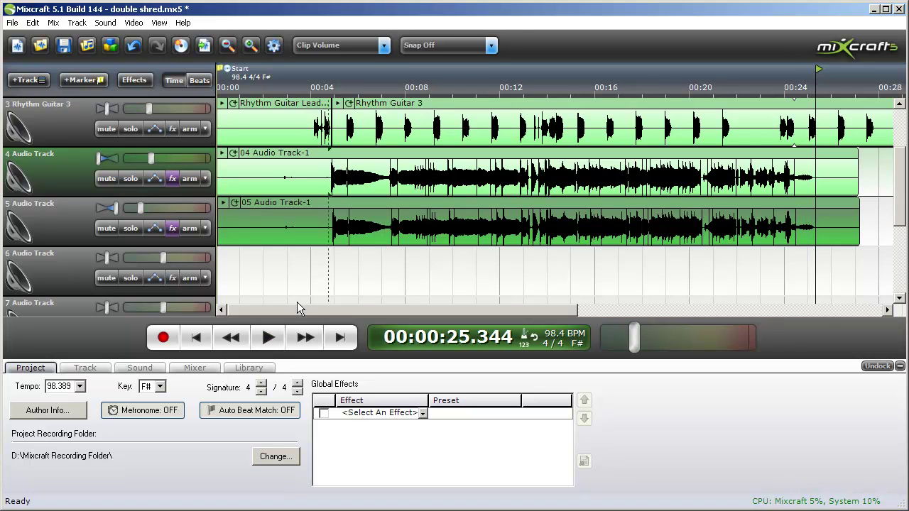